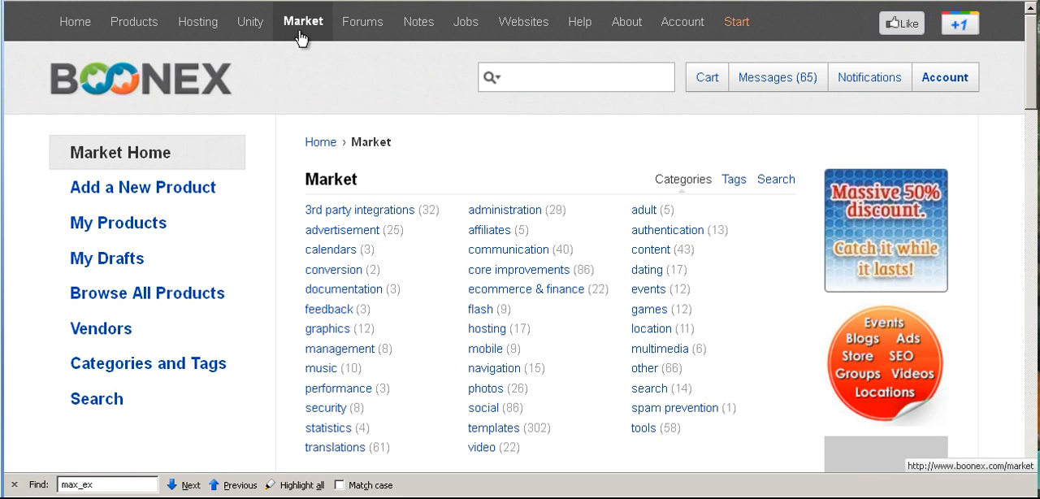
Search the Market products for "Deano"
click(776, 179)
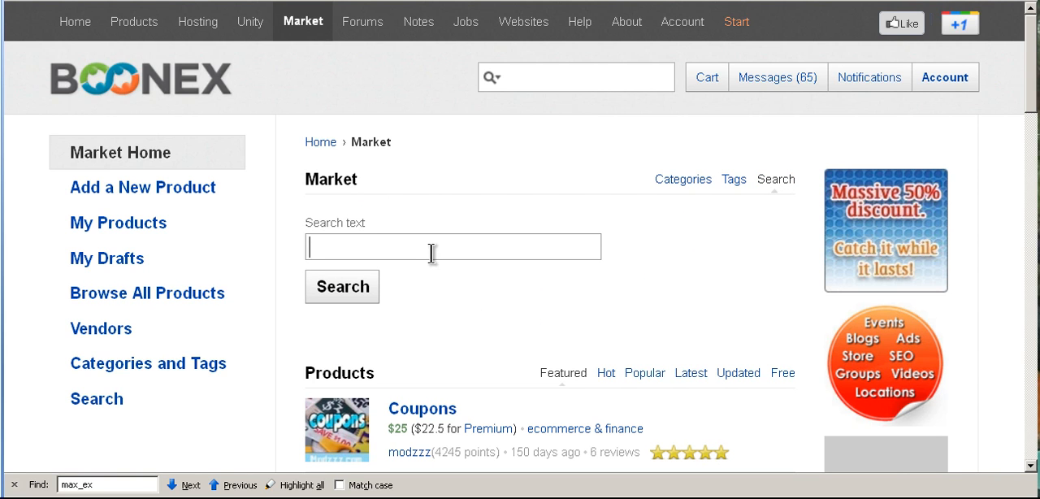
text(Deano)
click(346, 289)
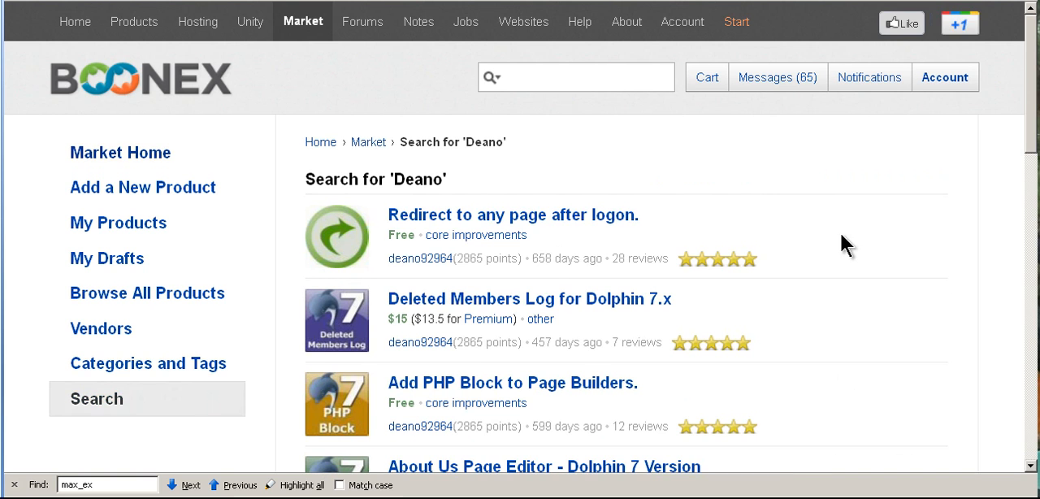
Look through the full list of search results for the Dolphin 7 modules offered by this vendor
scroll(844, 238, down, 2)
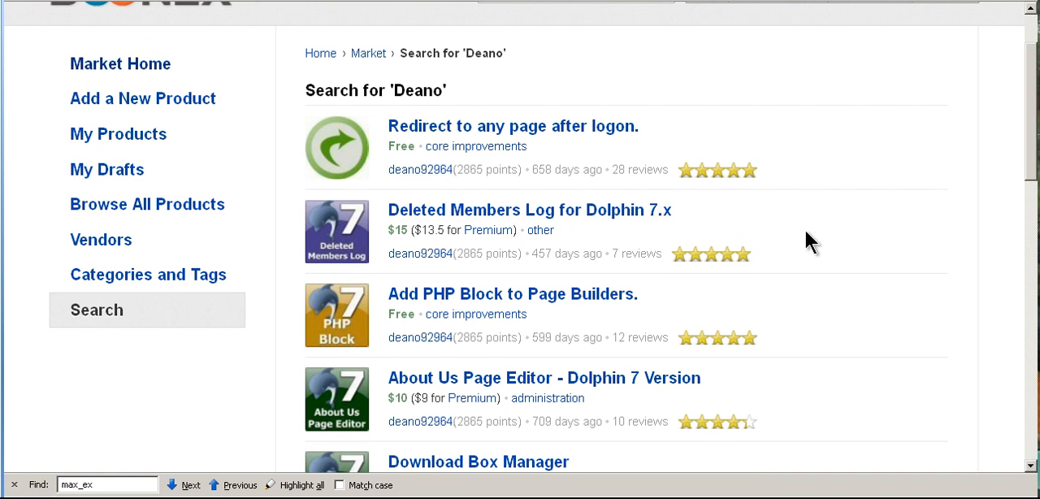
scroll(806, 229, down, 3)
scroll(805, 229, down, 8)
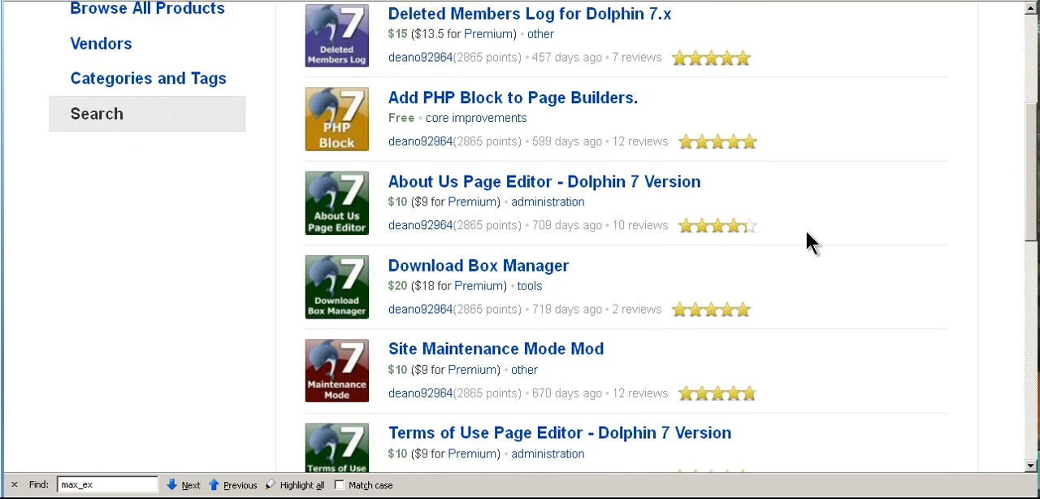
scroll(805, 230, down, 8)
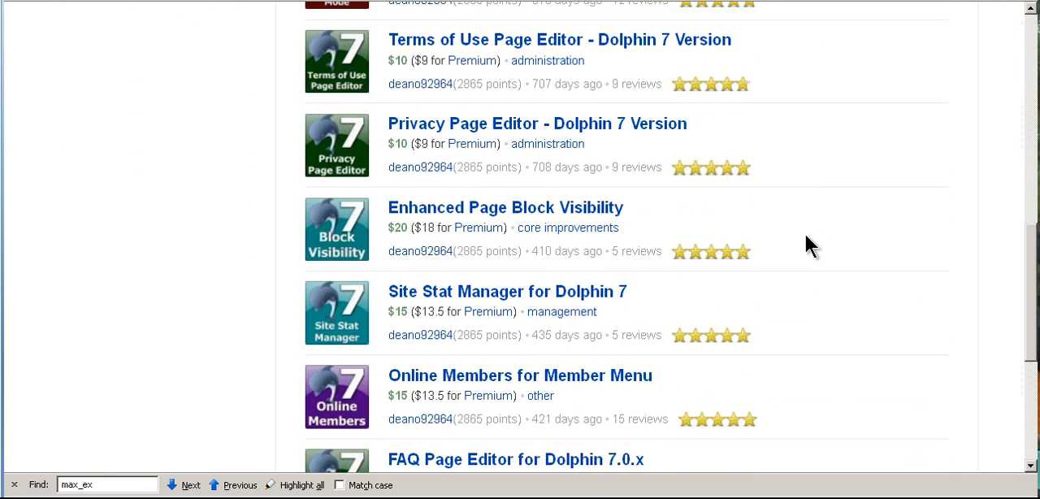
scroll(804, 233, down, 1)
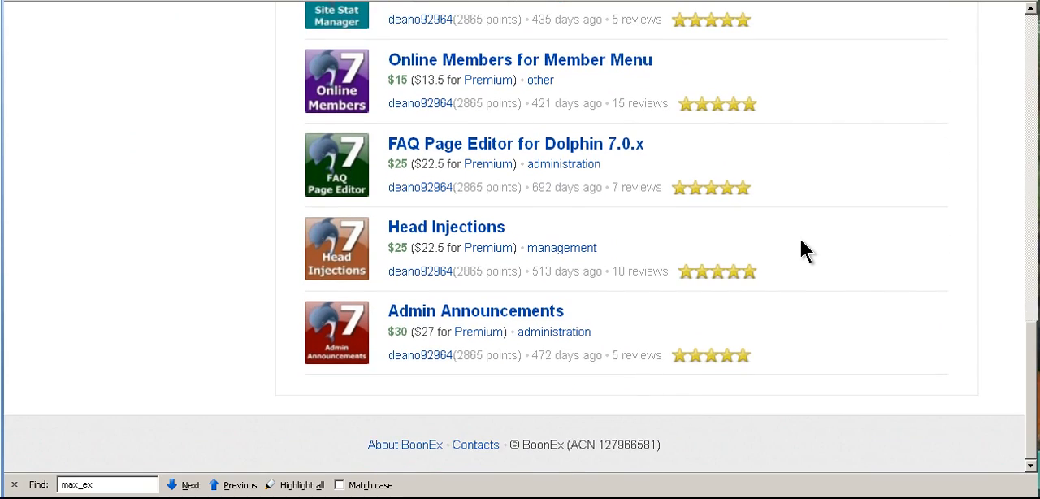
scroll(800, 237, up, 5)
scroll(800, 251, up, 10)
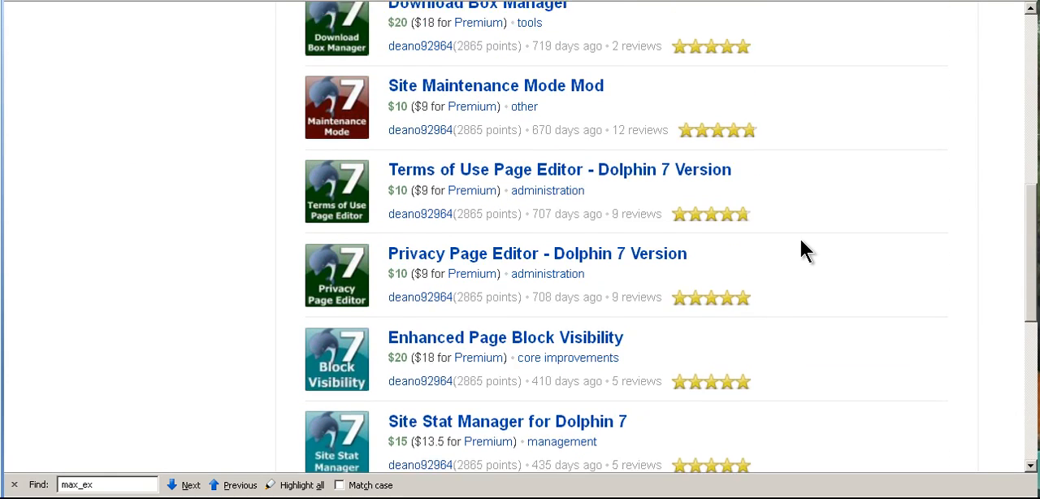
scroll(800, 237, up, 3)
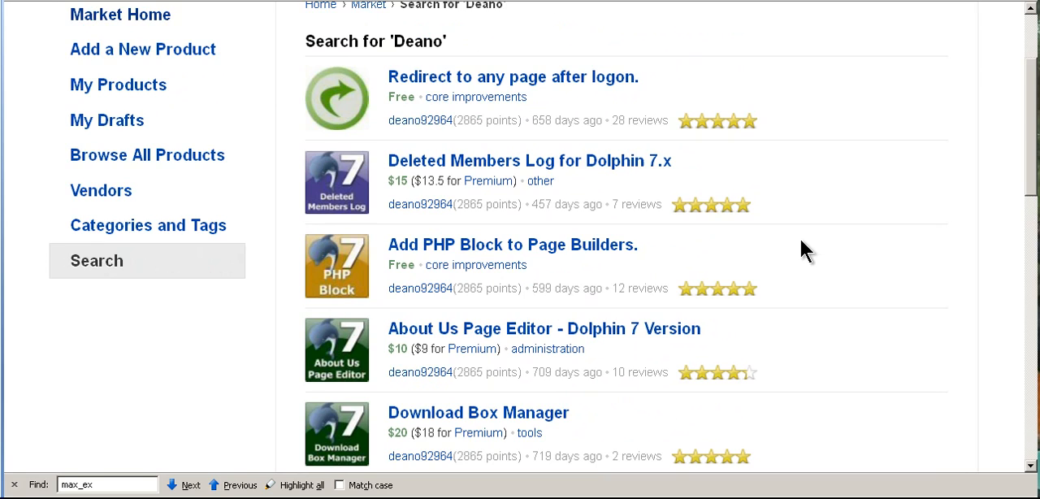
scroll(799, 237, down, 2)
scroll(801, 243, down, 6)
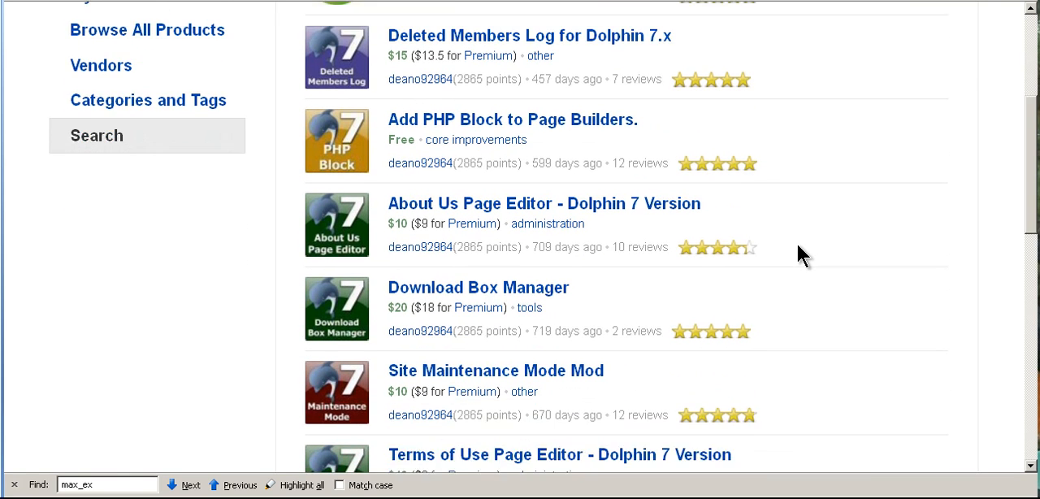
scroll(799, 245, down, 8)
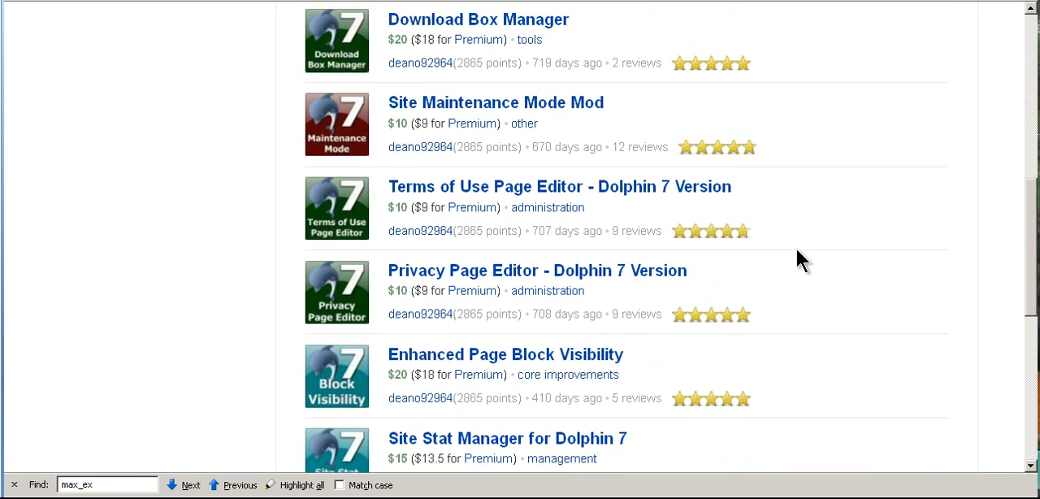
scroll(797, 250, down, 5)
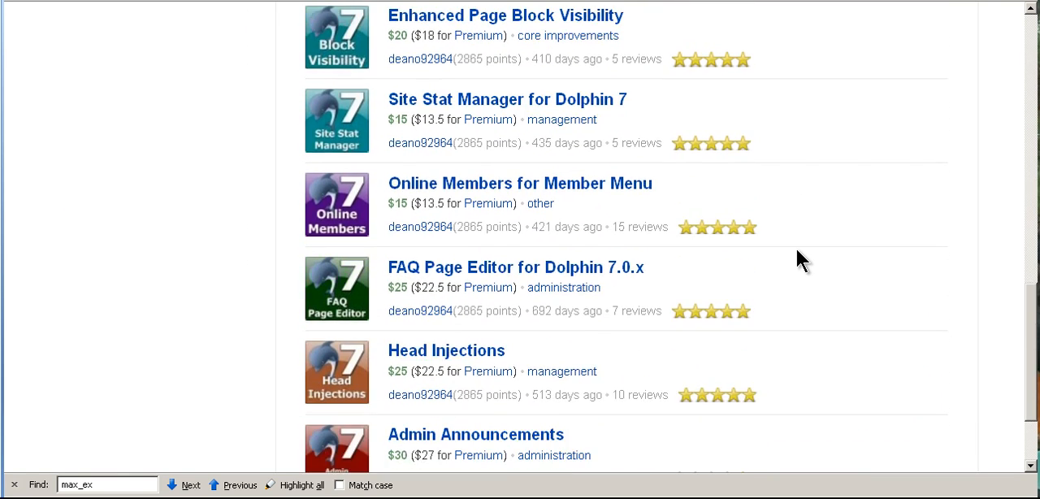
scroll(797, 249, up, 3)
scroll(798, 258, up, 15)
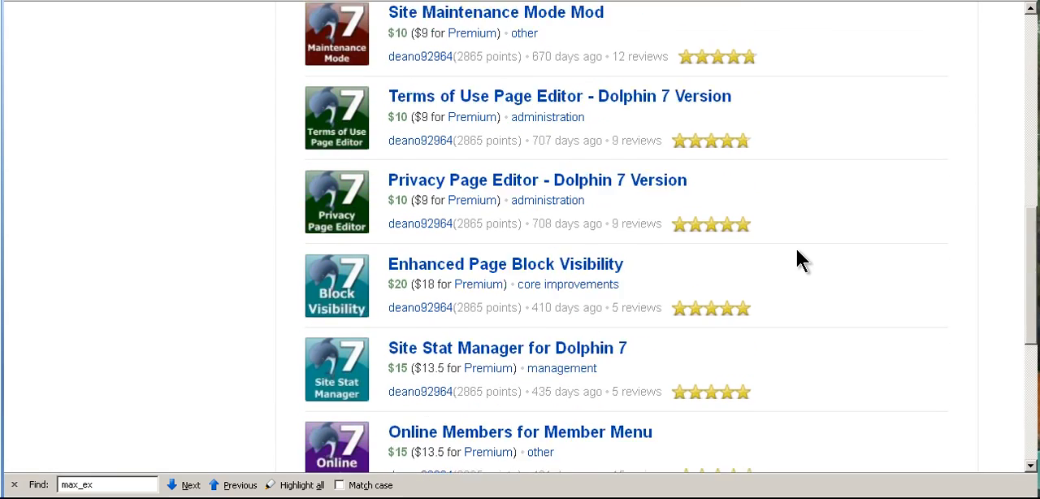
scroll(795, 248, up, 2)
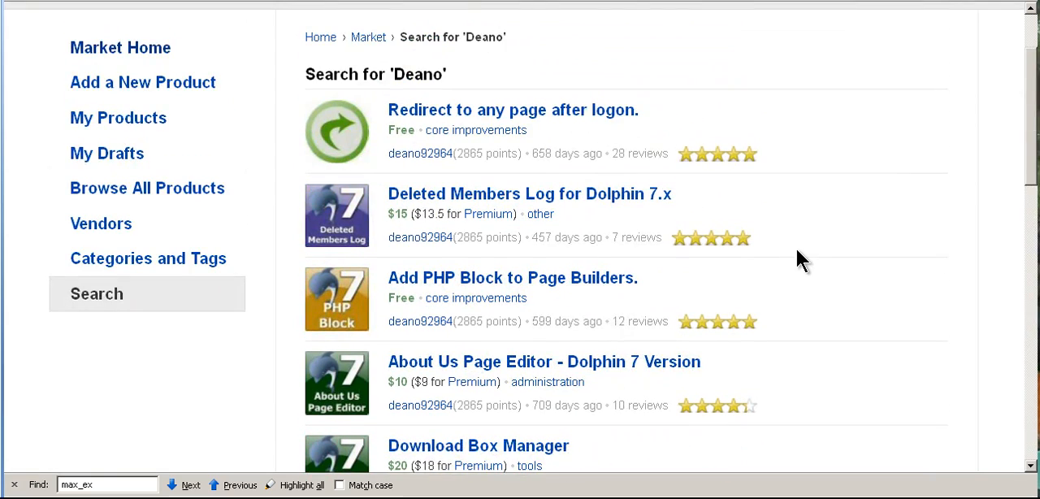
scroll(795, 247, up, 3)
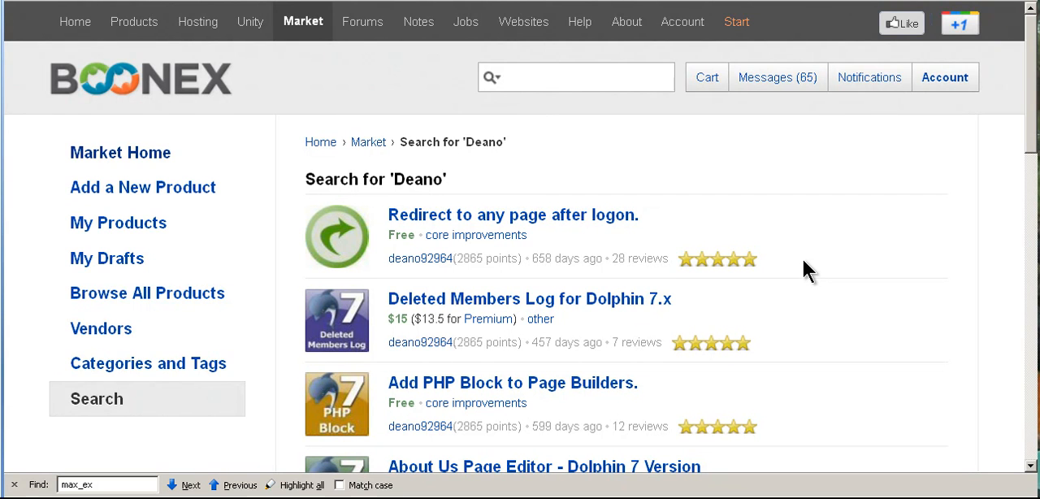
scroll(803, 258, down, 1)
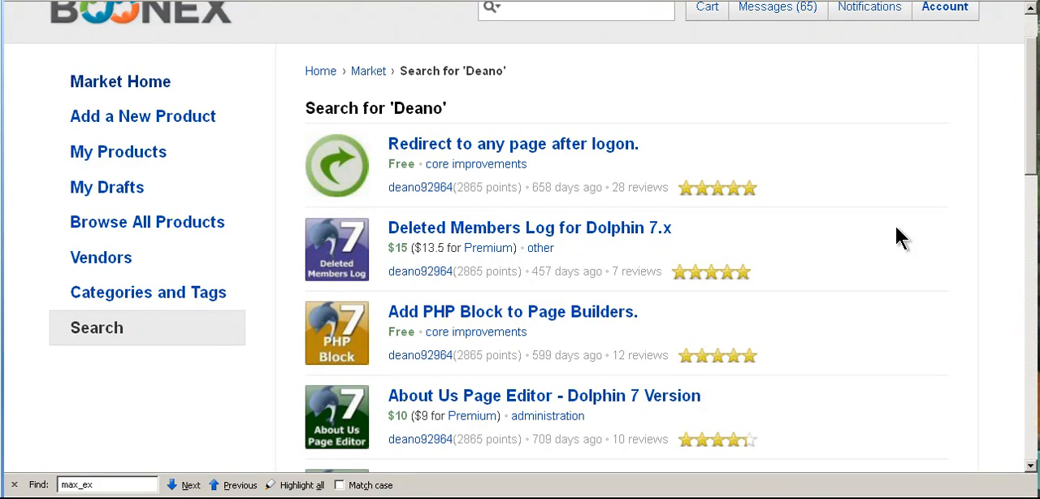
scroll(897, 228, down, 2)
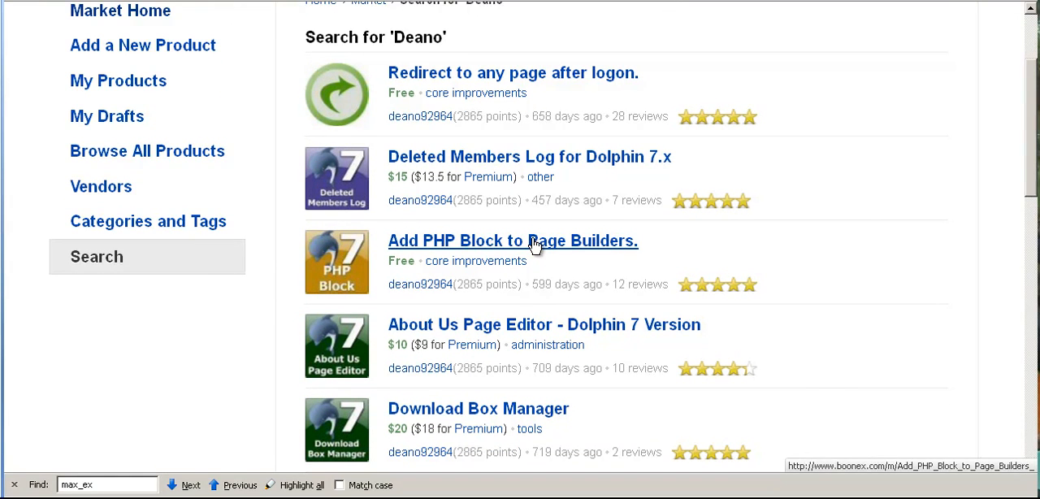
scroll(870, 258, down, 4)
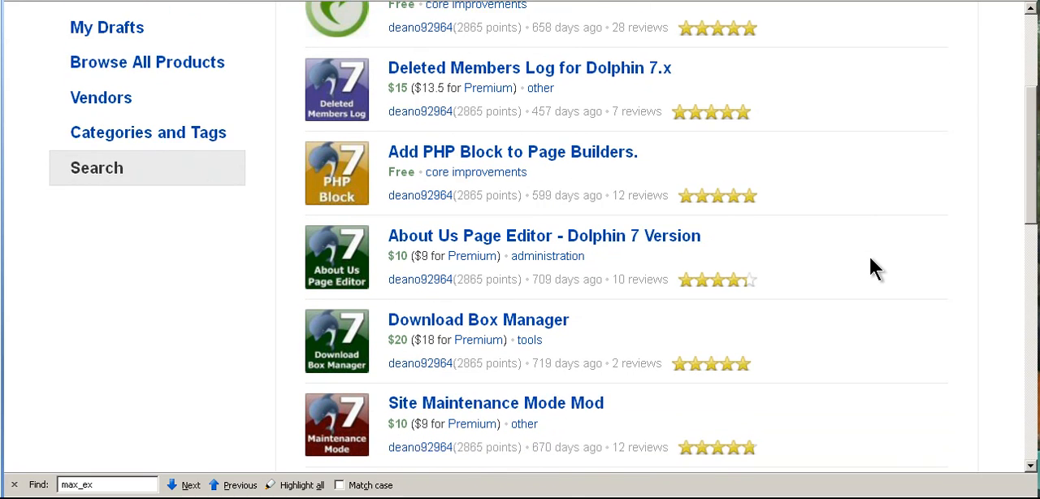
scroll(868, 254, down, 2)
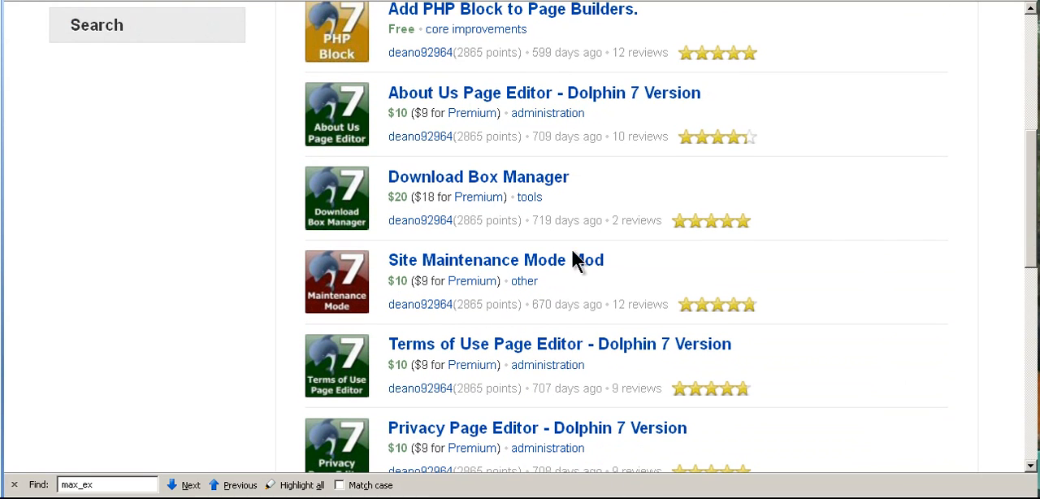
scroll(828, 250, down, 1)
scroll(827, 251, down, 4)
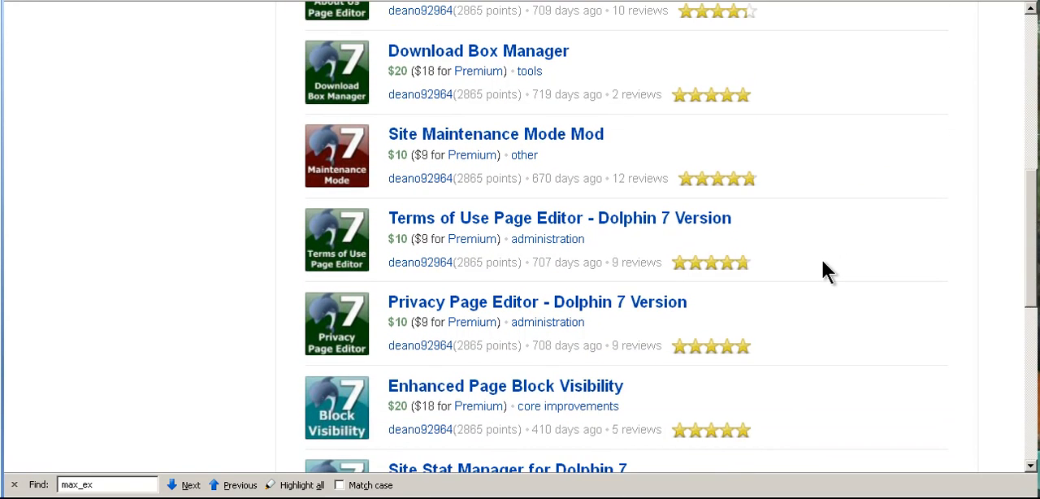
scroll(820, 263, down, 8)
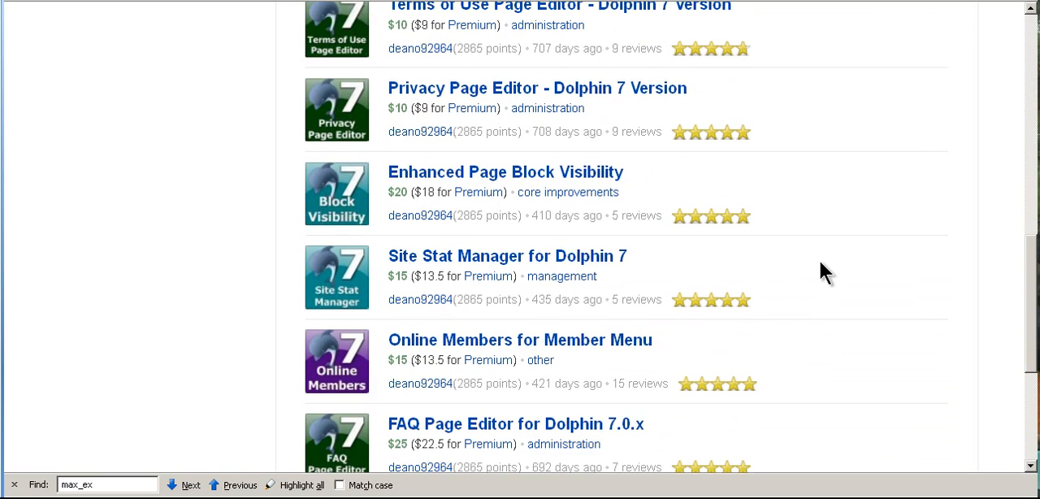
scroll(821, 260, down, 1)
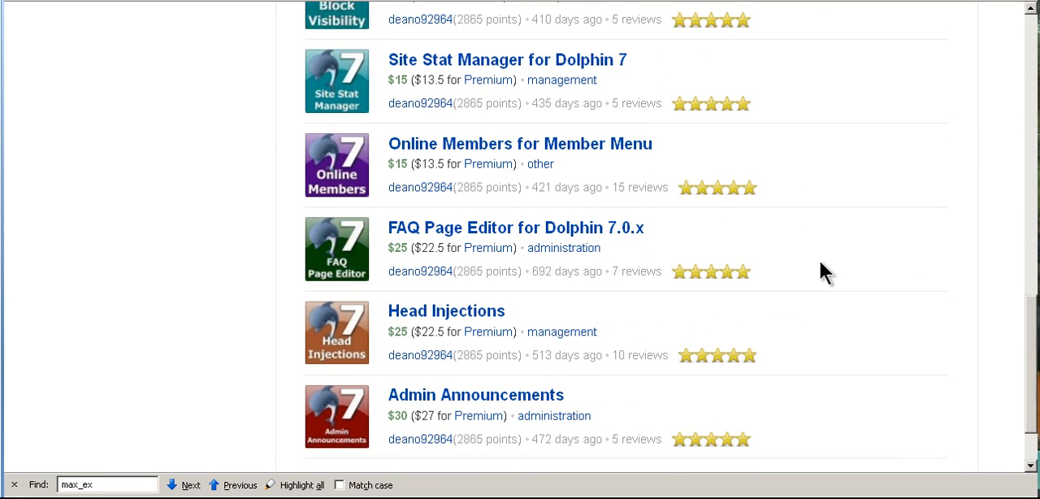
scroll(820, 260, down, 2)
scroll(820, 261, up, 2)
scroll(821, 272, up, 20)
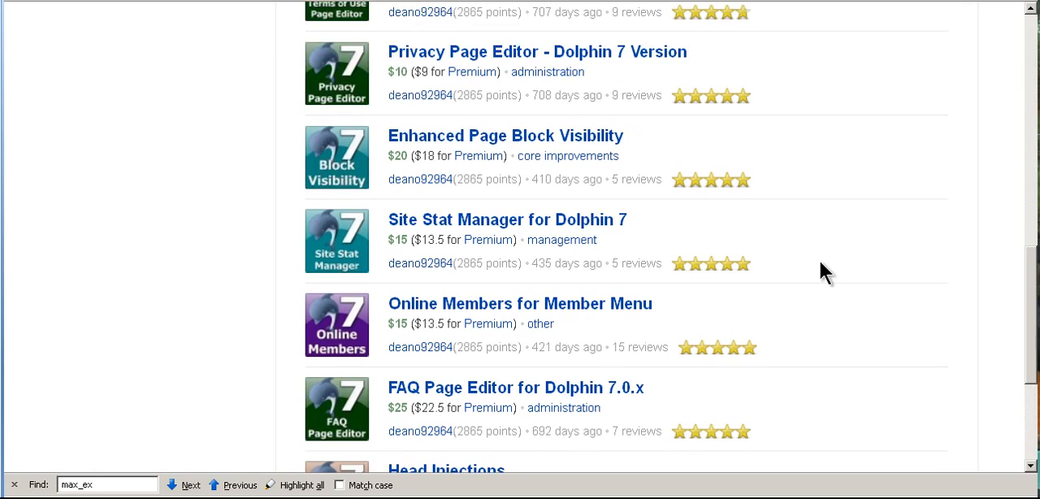
scroll(817, 274, up, 1)
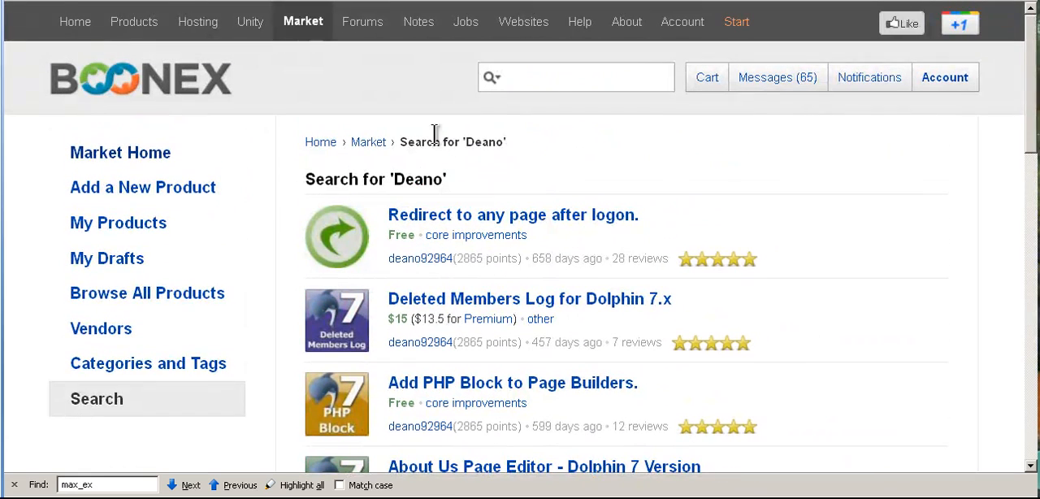
Return to the Market home page and search the products for "Deano's Tools"
click(370, 143)
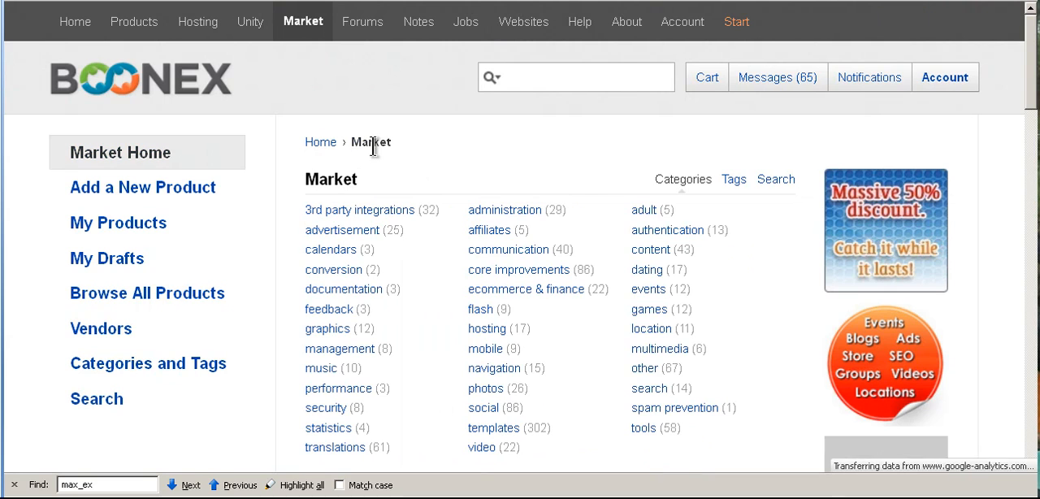
click(778, 174)
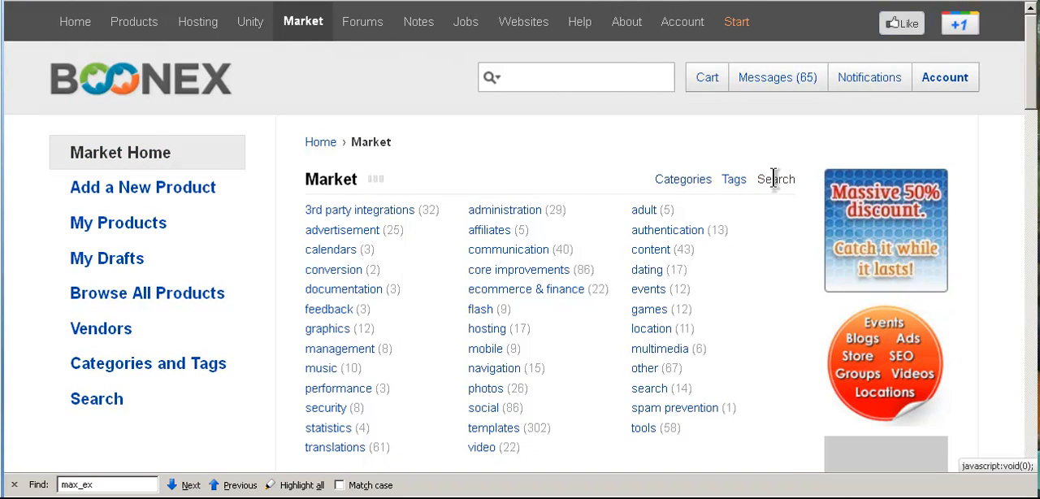
click(407, 246)
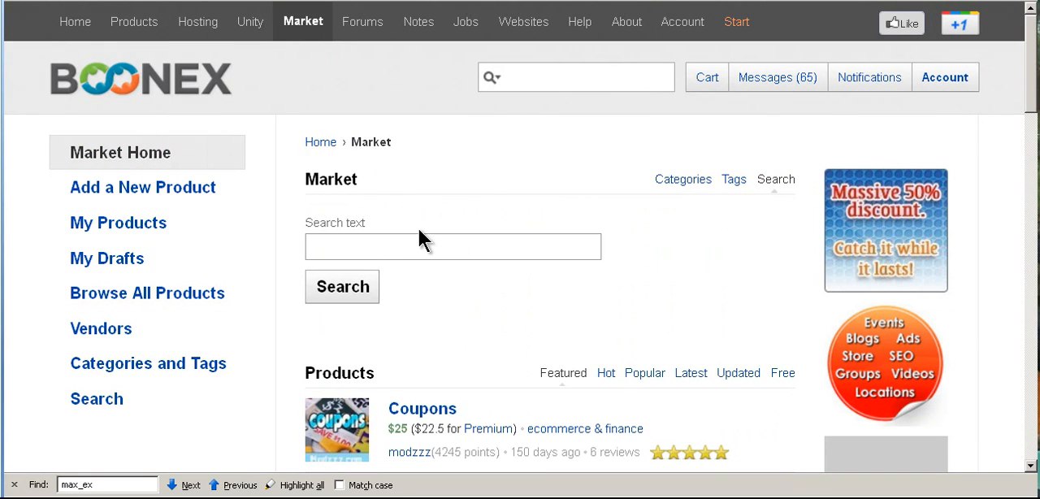
text(Deano's Tools)
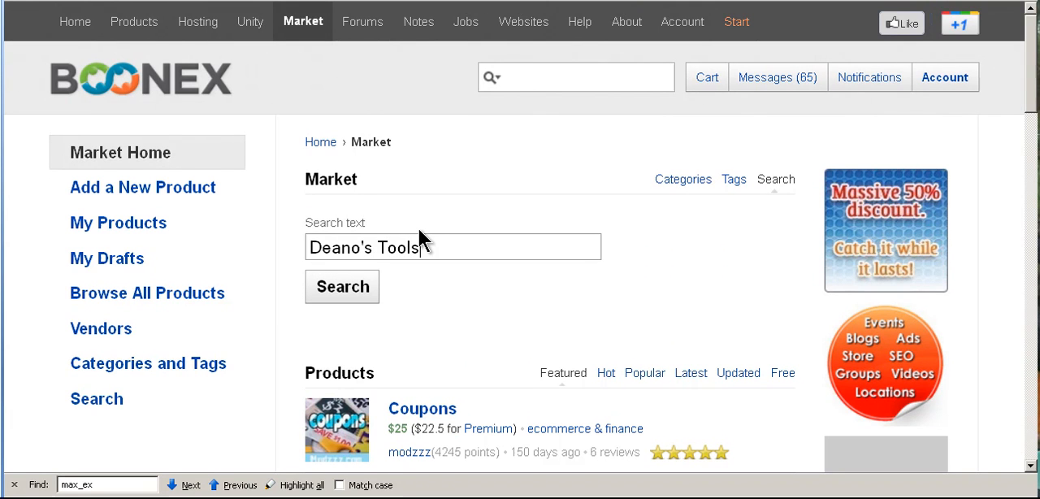
key(Return)
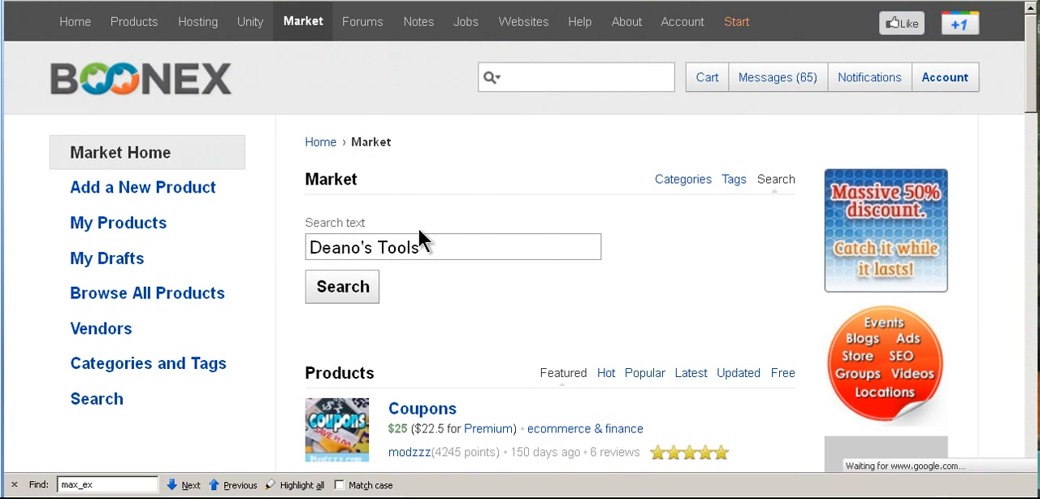
Open the "Deanos Tools V1.8.3 - Dolphin 7.0.x Version" product page and review its description
scroll(643, 226, down, 4)
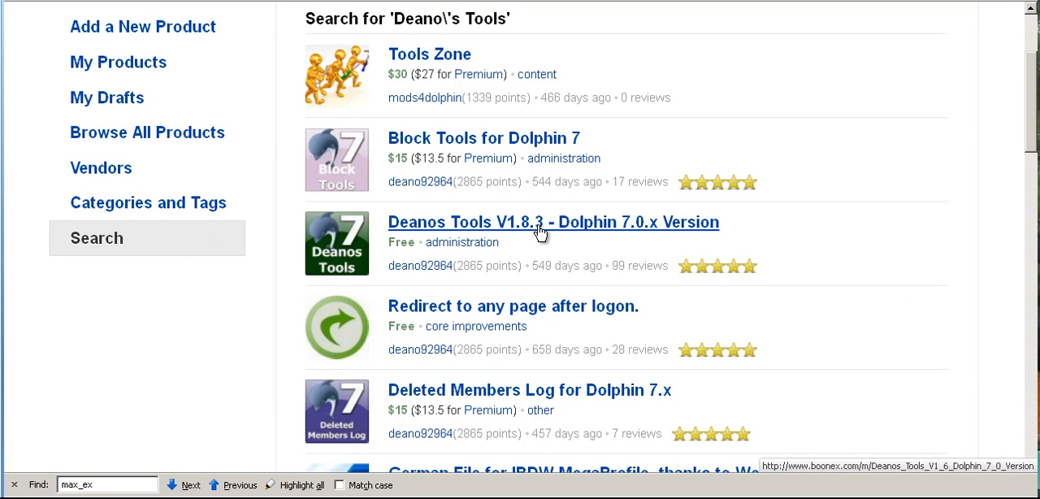
click(538, 231)
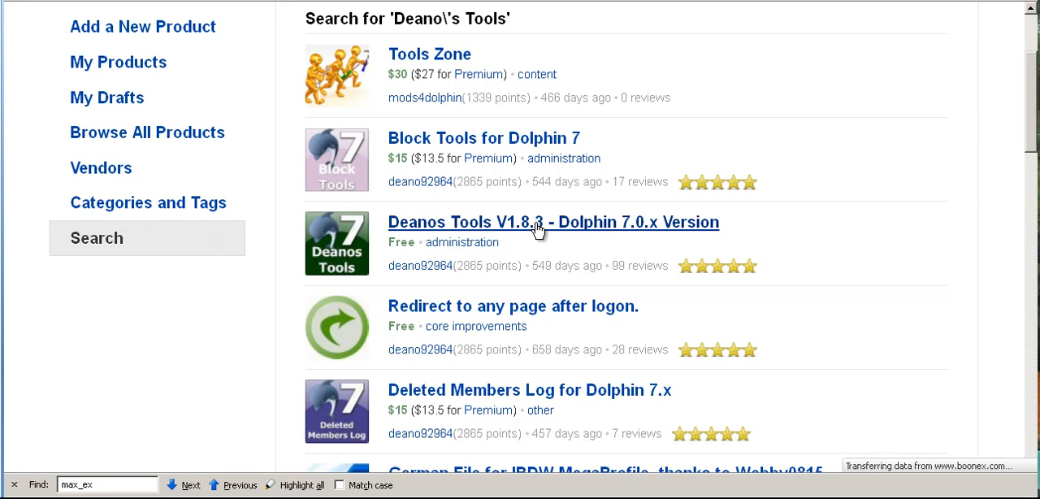
scroll(382, 284, down, 5)
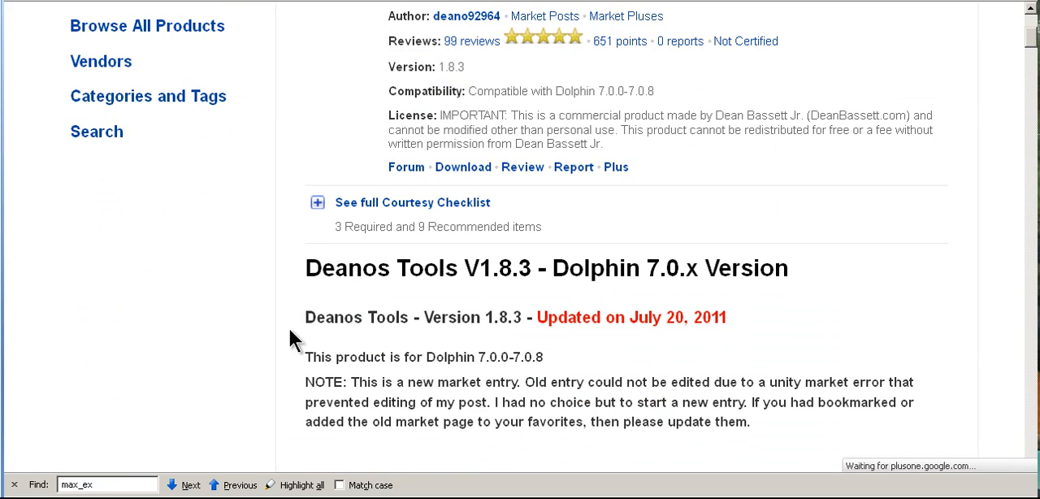
scroll(305, 322, down, 2)
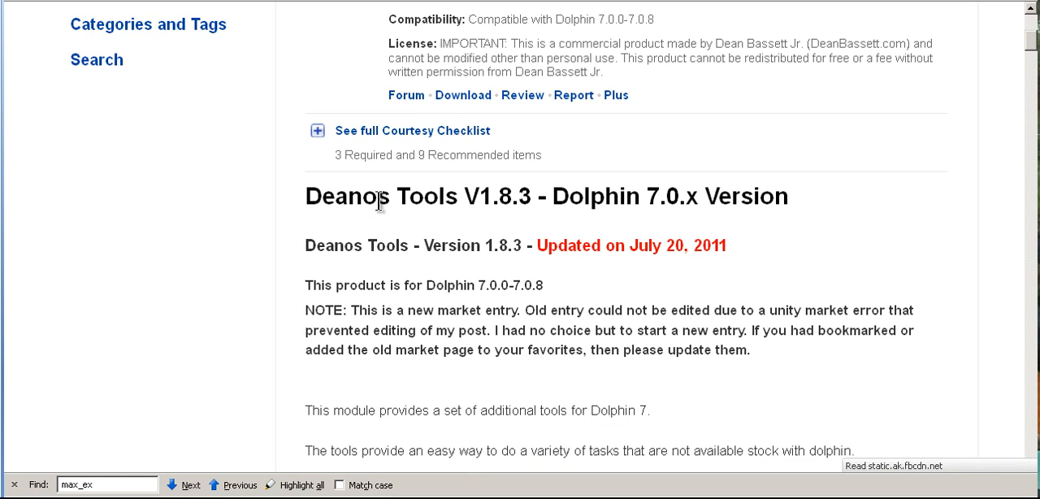
Download the Deanos Tools module and save the file "Deanos Tools For D7.zip"
scroll(379, 200, up, 5)
click(478, 293)
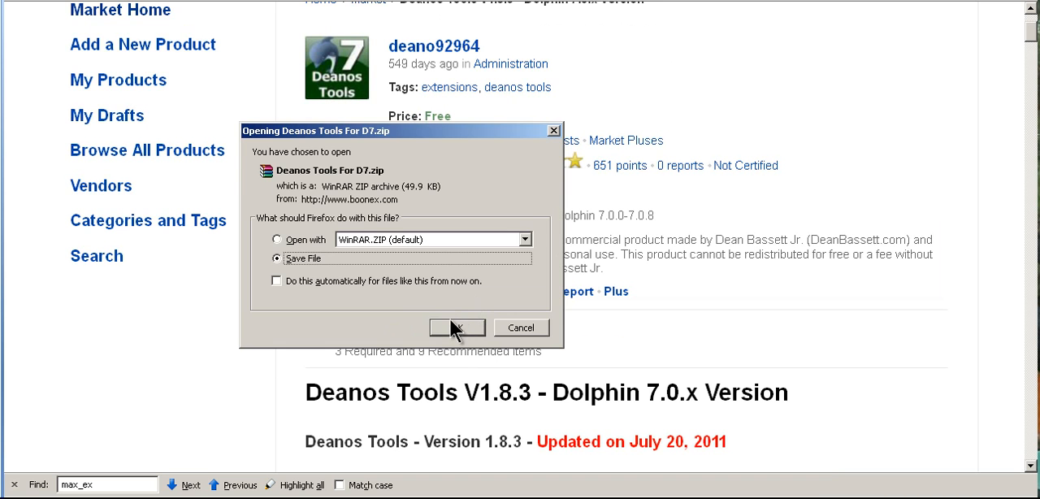
click(456, 328)
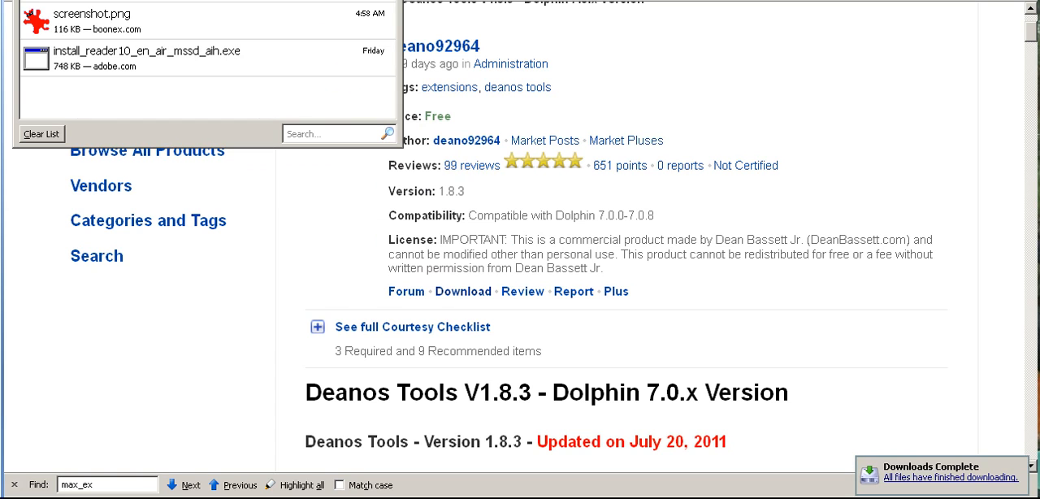
Open the folder containing the downloaded file and cut the "Deanos Tools For D7" archive
right_click(130, 1)
click(175, 1)
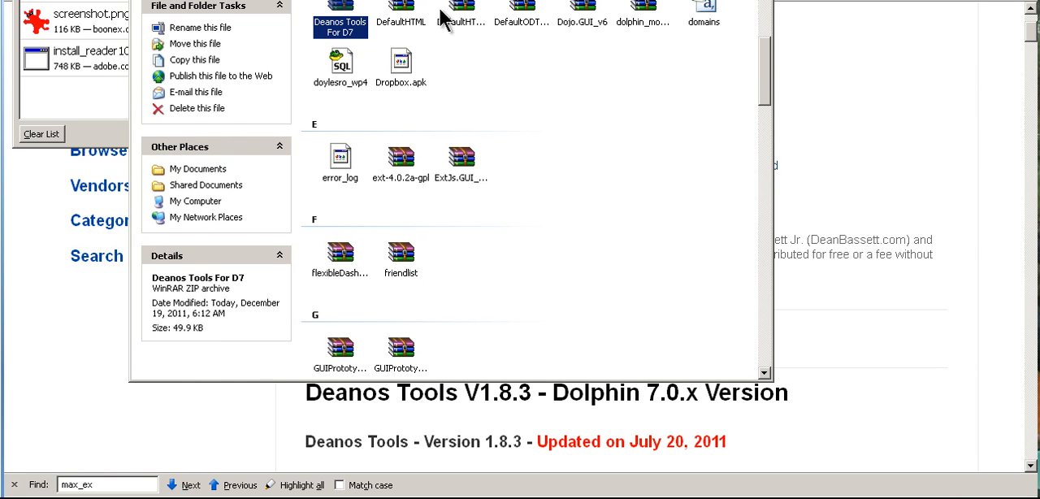
right_click(354, 23)
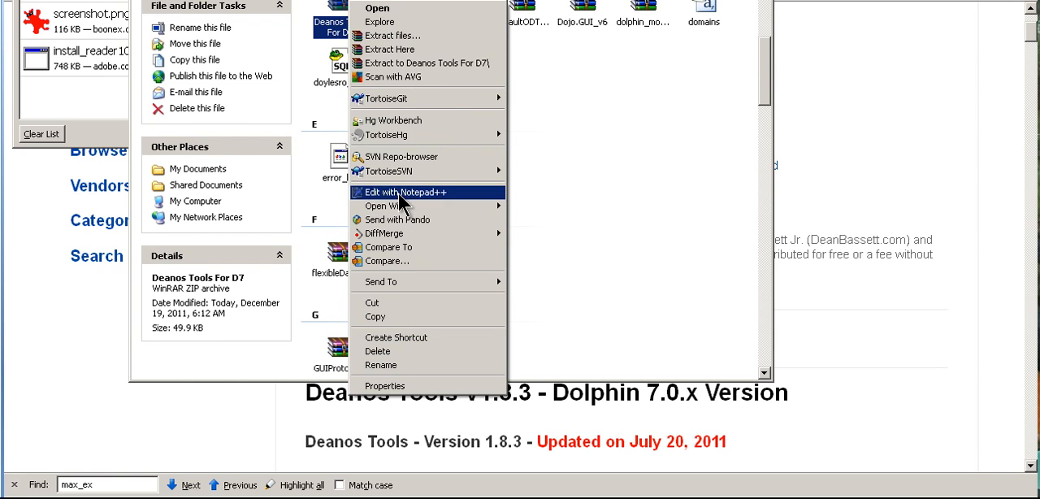
click(375, 306)
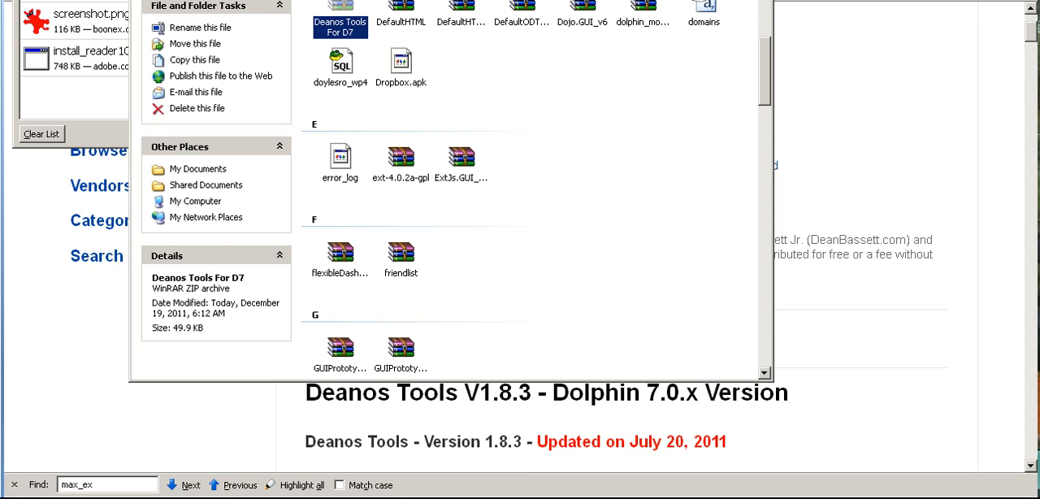
Browse to the "7.x.x-dolphin-stuff" folder on the THS Biz Files (G:) drive
click(209, 202)
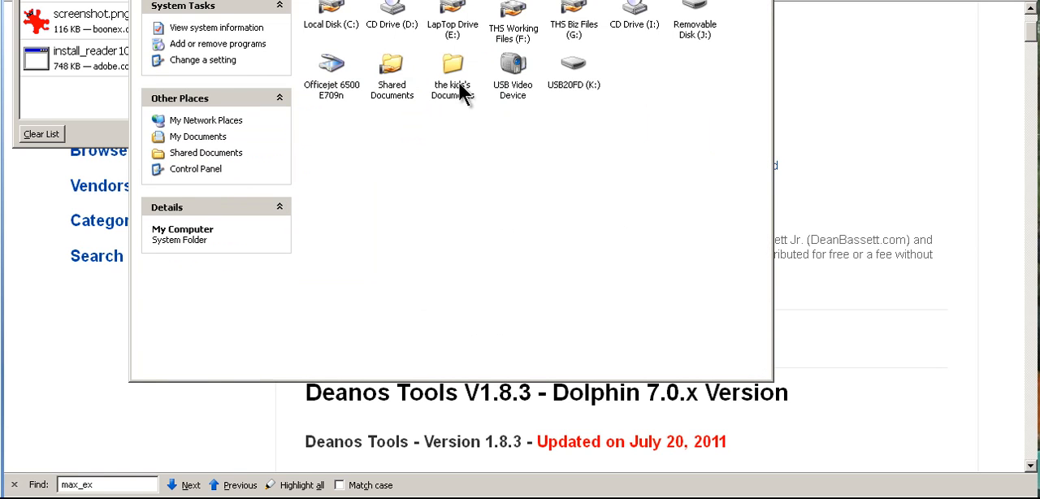
double_click(574, 11)
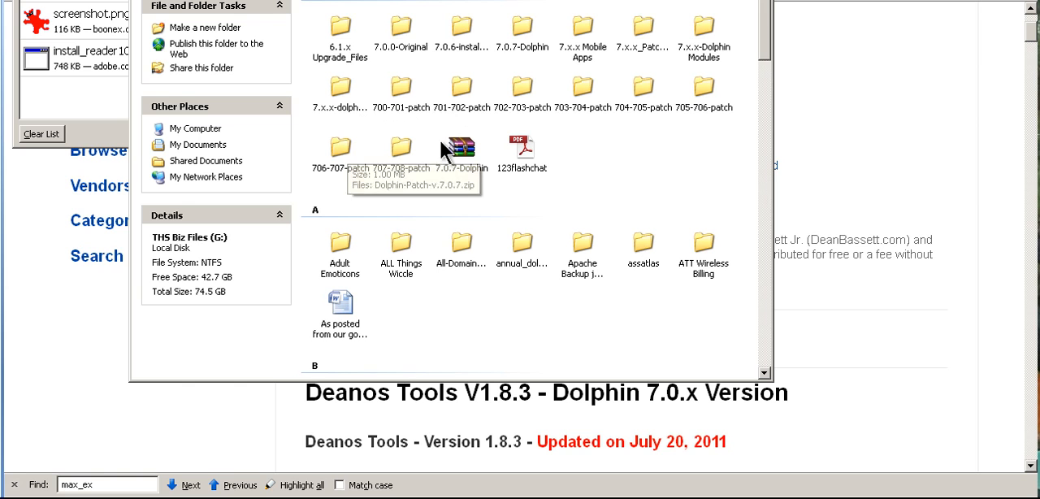
click(525, 31)
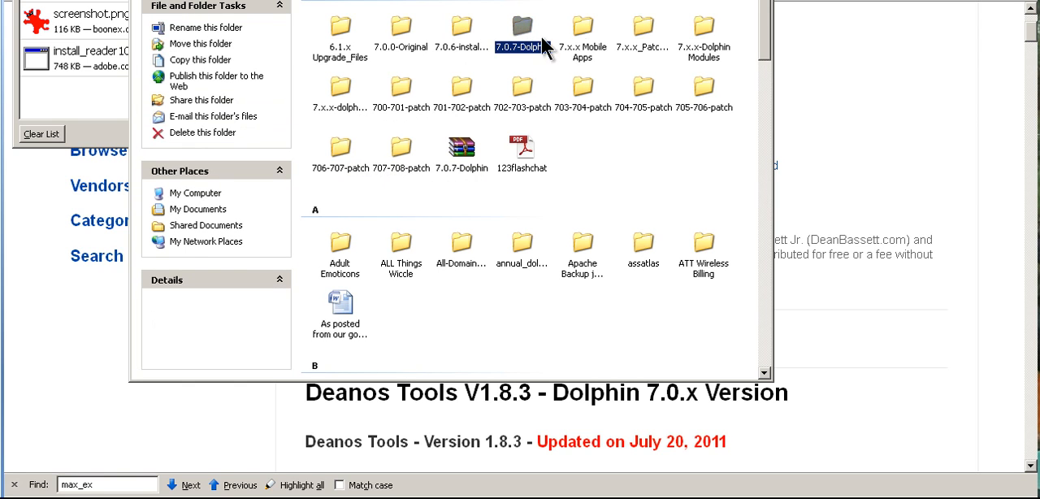
click(343, 97)
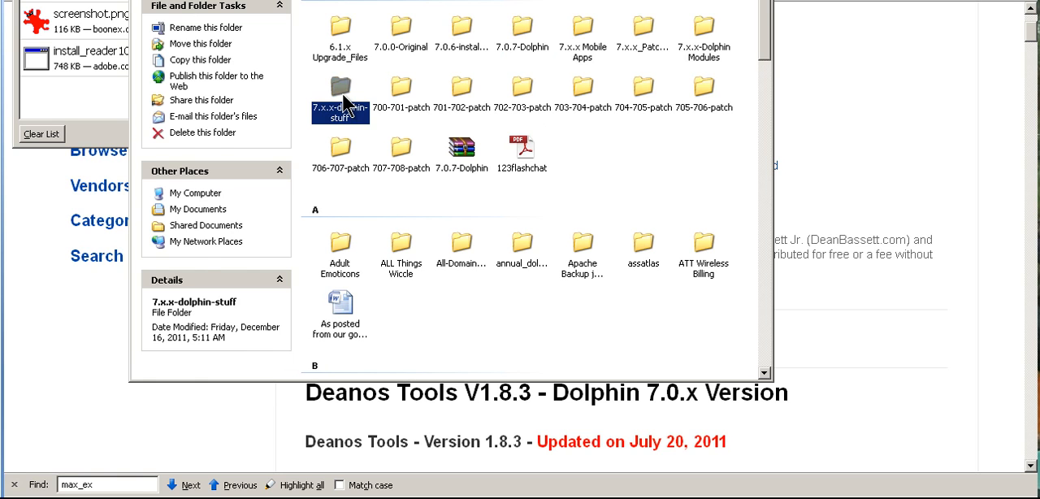
double_click(345, 99)
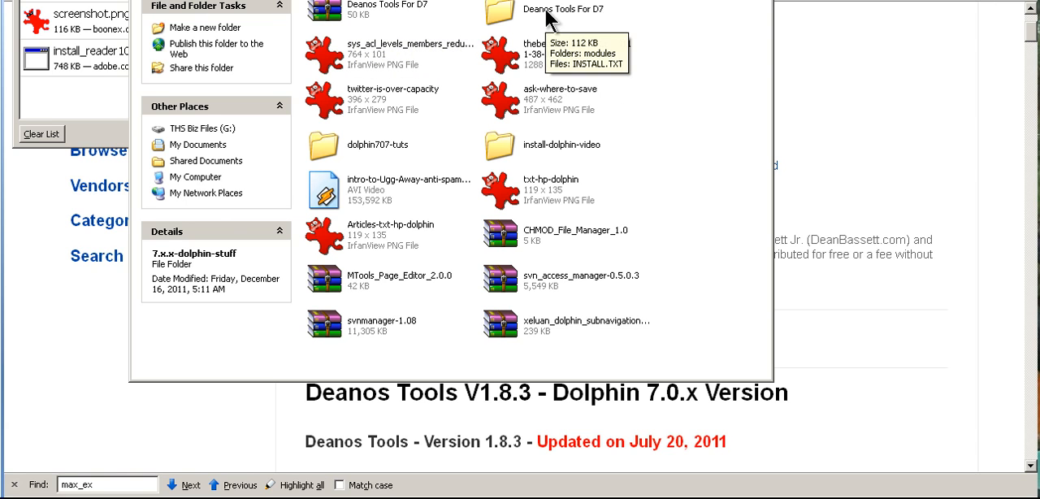
Create a folder named "Deanos-Tools-install" in 7.x.x-dolphin-stuff and open it
right_click(680, 178)
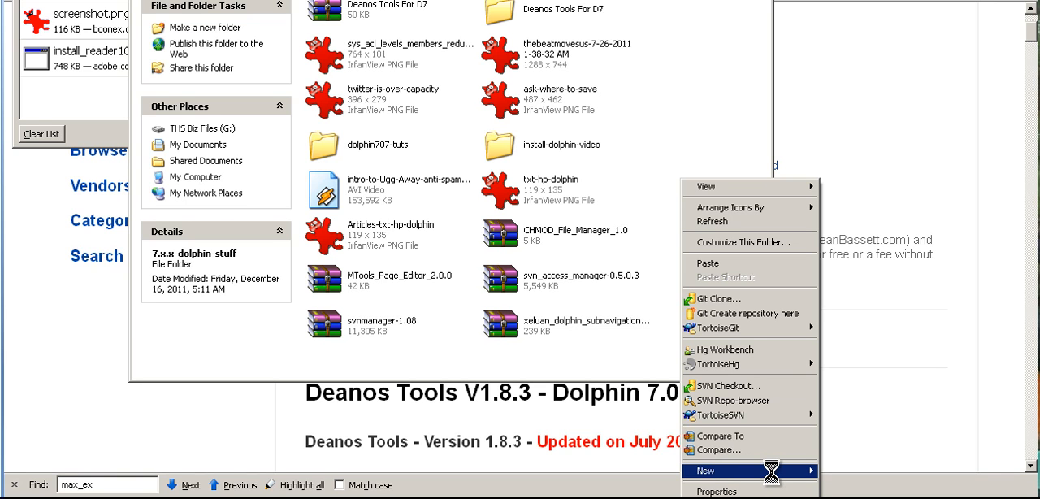
mouse_move(770, 471)
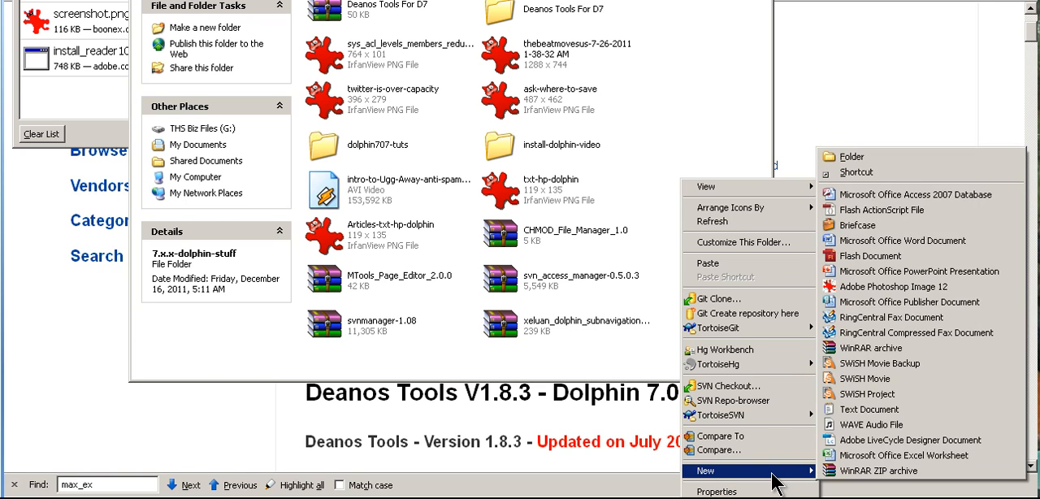
click(857, 162)
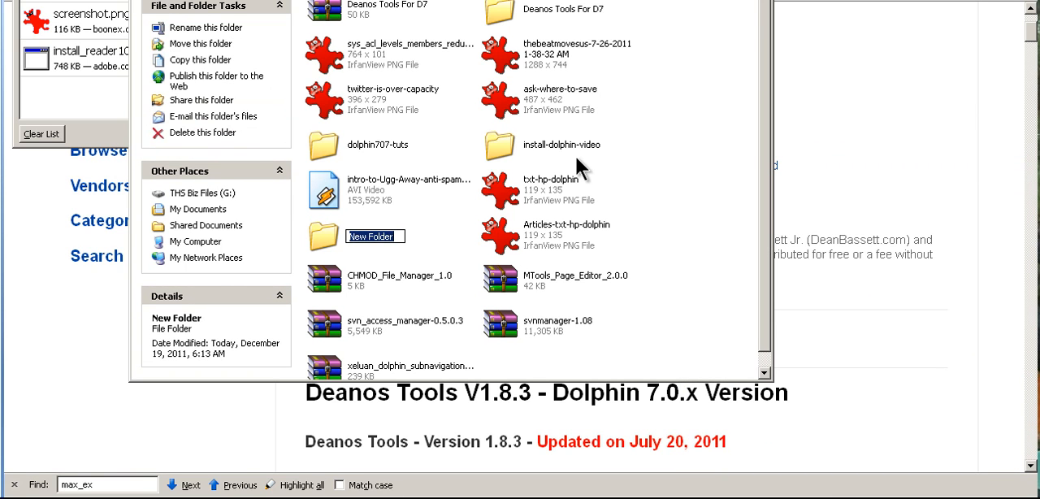
text(De)
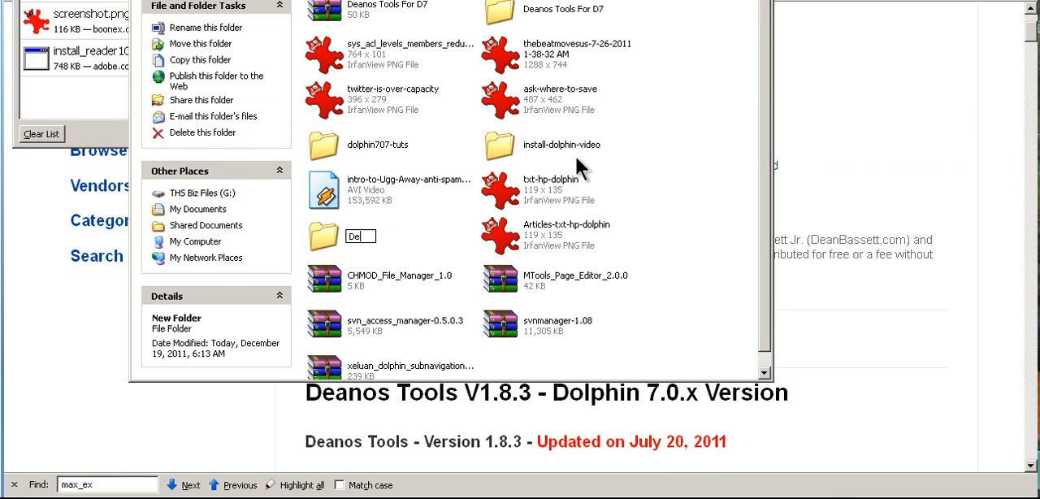
text(anos-Tools-install)
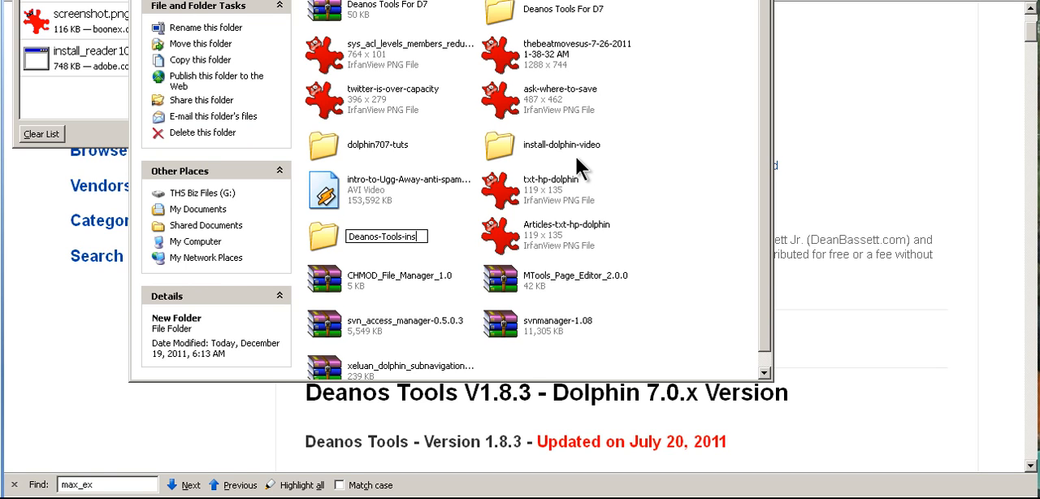
key(Return)
key(Return)
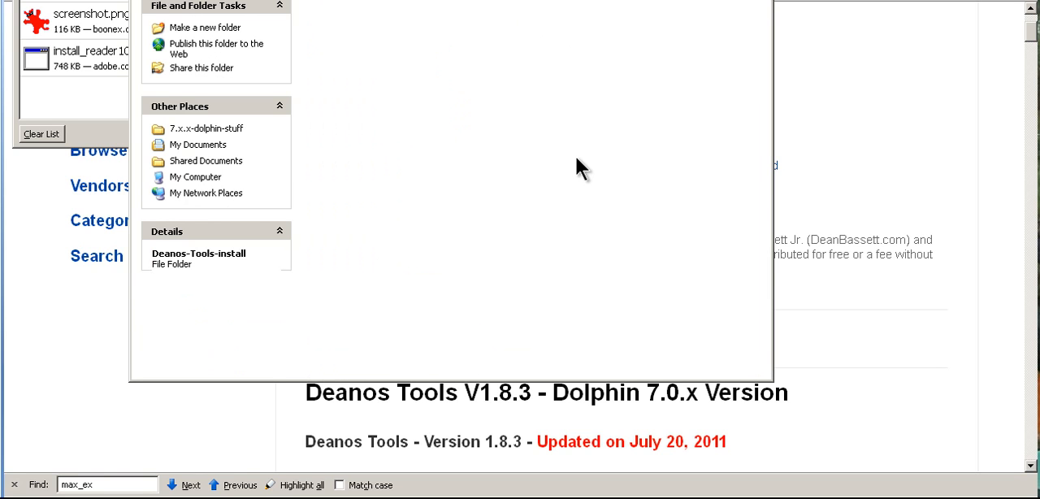
Paste the cut "Deanos Tools For D7" archive into the Deanos-Tools-install folder
right_click(419, 129)
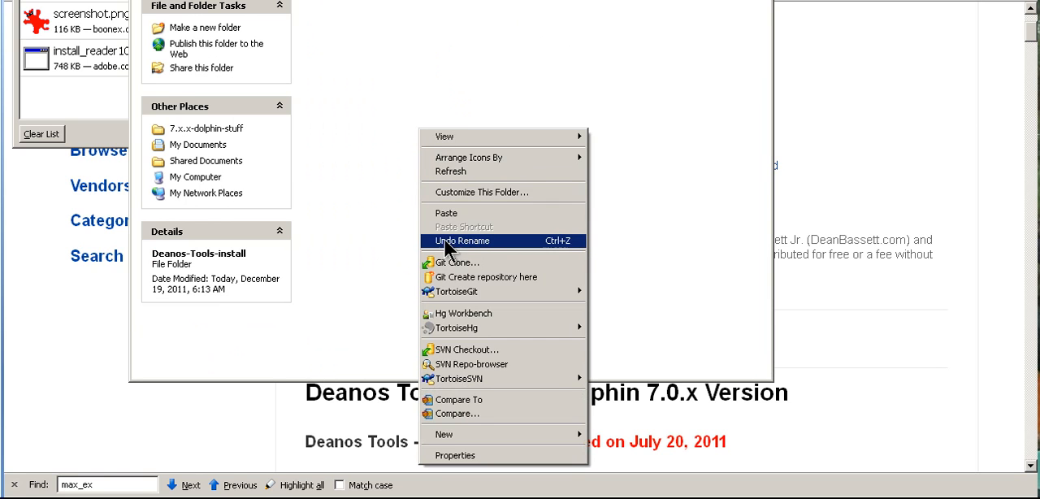
click(446, 215)
click(403, 157)
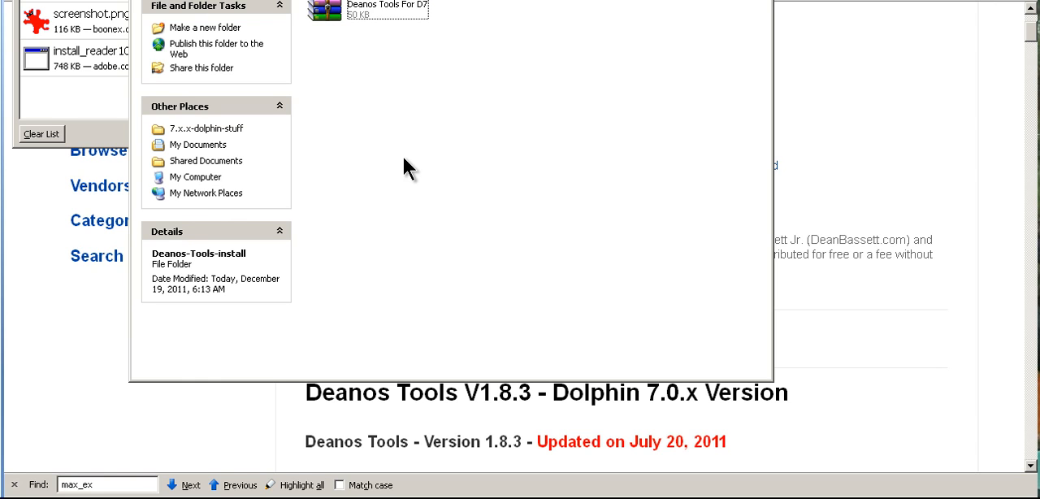
Extract the archive into its own "Deanos Tools For D7" subfolder and open that folder
mouse_move(324, 12)
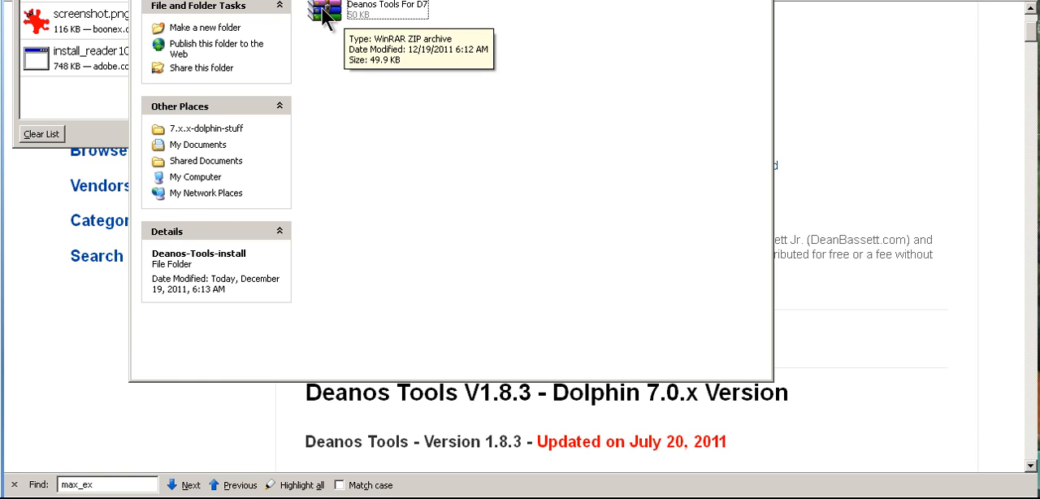
right_click(323, 11)
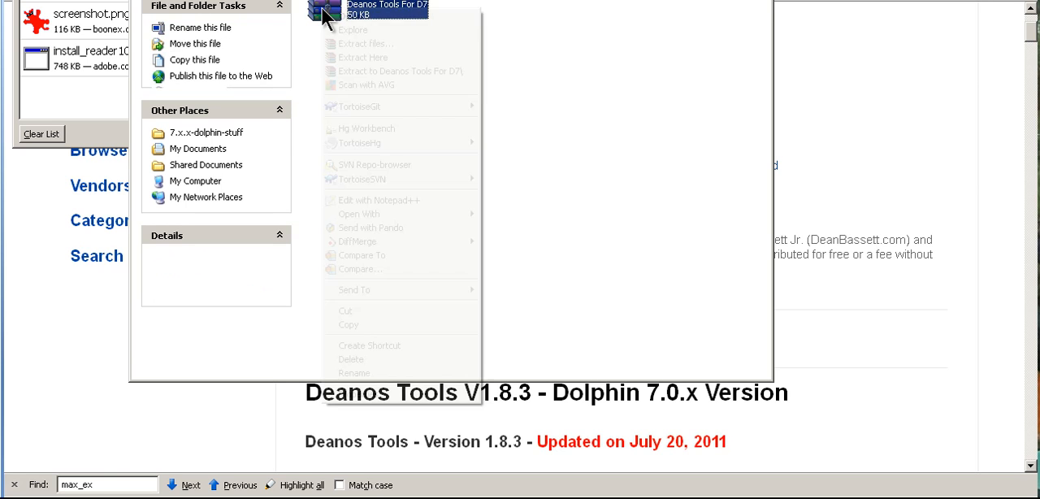
click(425, 70)
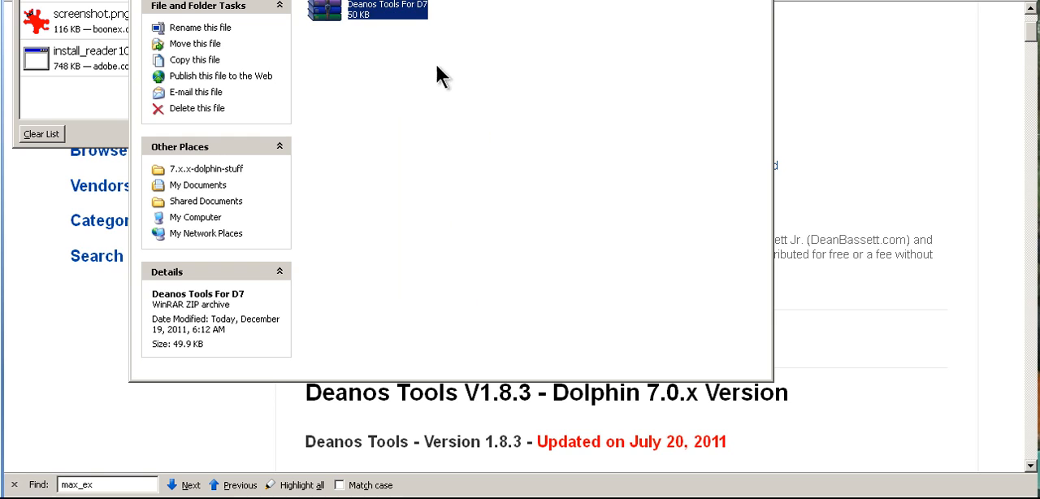
click(504, 14)
double_click(504, 15)
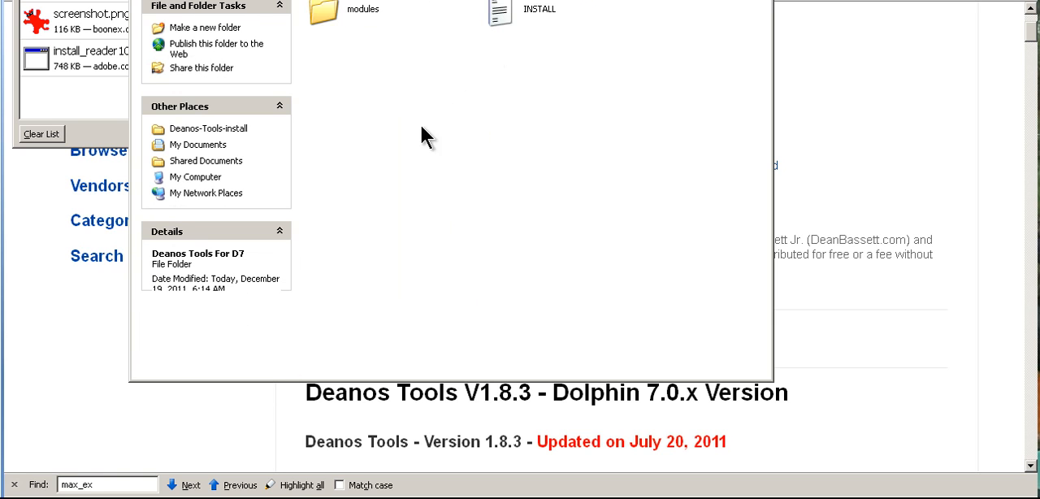
Read through the INSTALL text file's installation steps, translation instructions and update notes, and close it
double_click(498, 14)
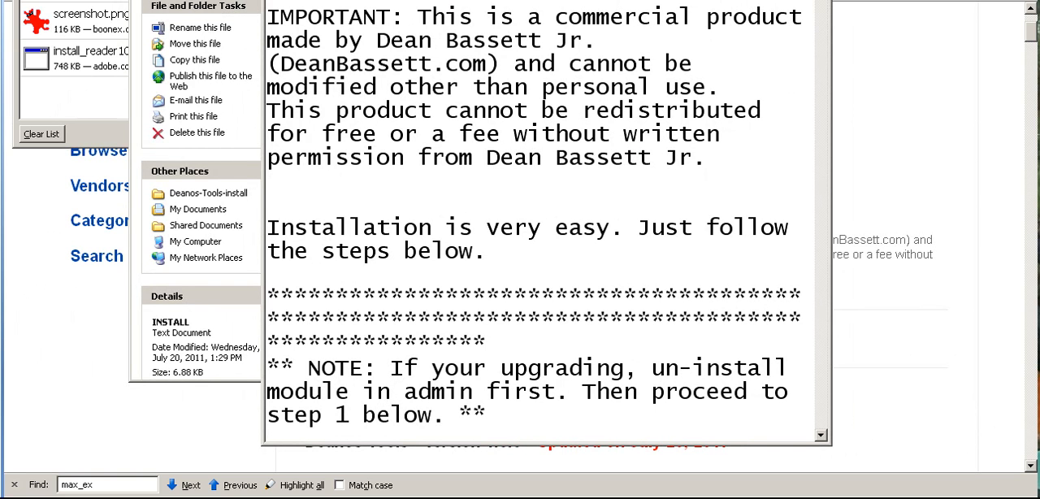
click(798, 2)
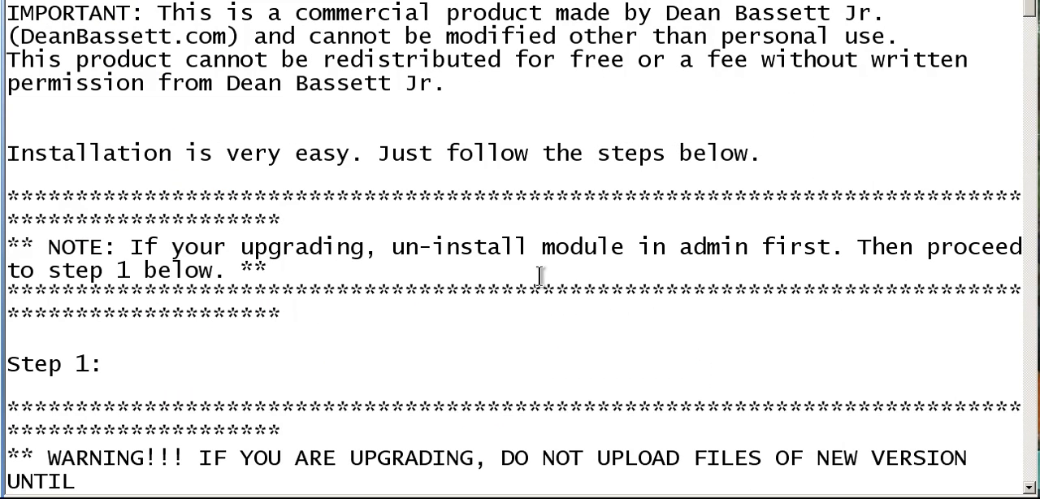
scroll(302, 136, down, 2)
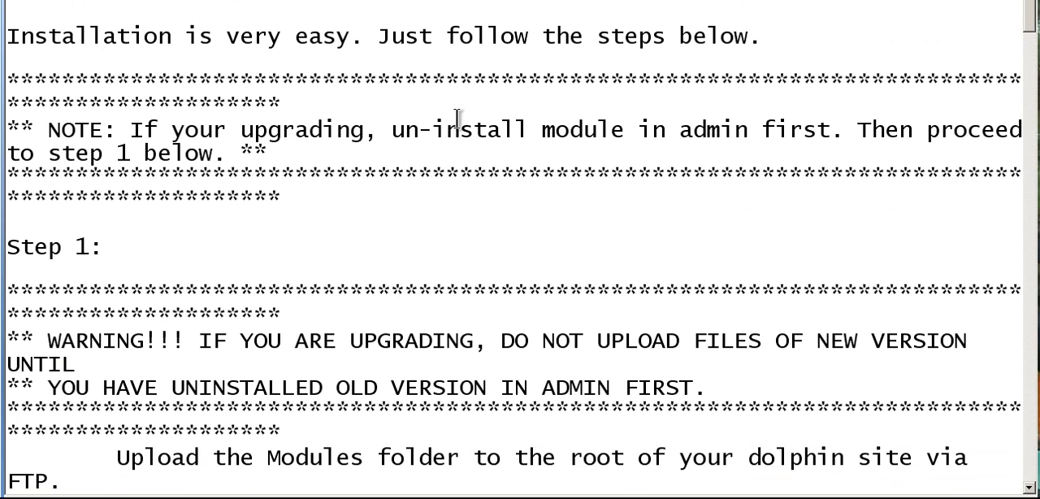
scroll(460, 178, down, 3)
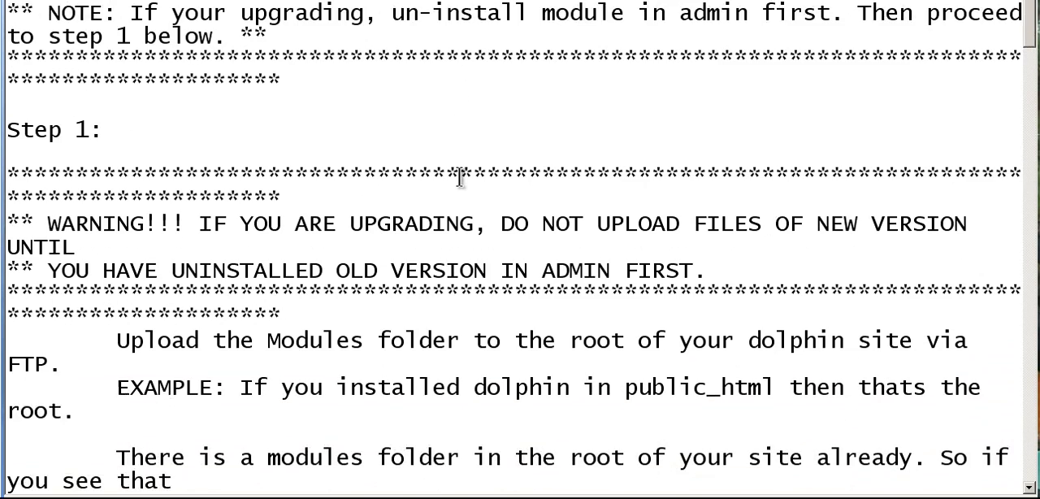
scroll(455, 185, down, 5)
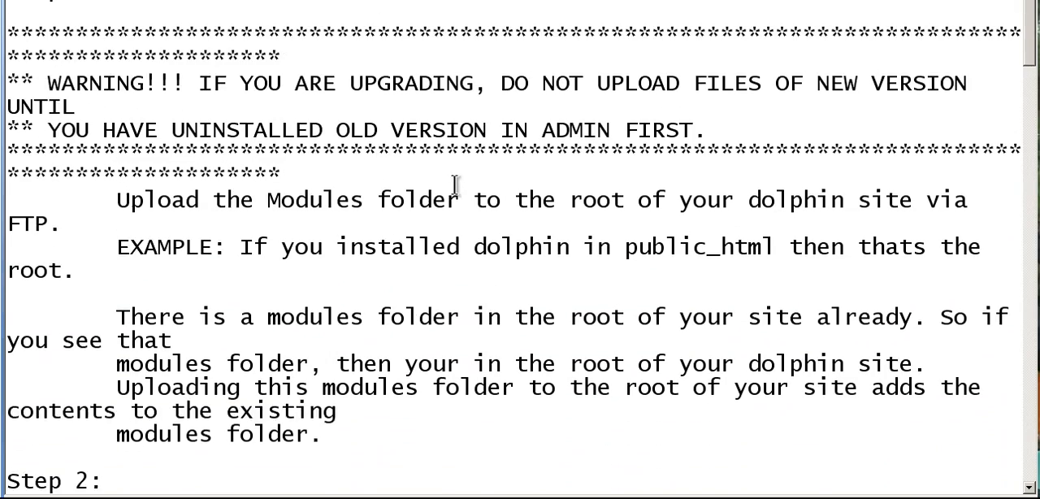
scroll(455, 184, down, 5)
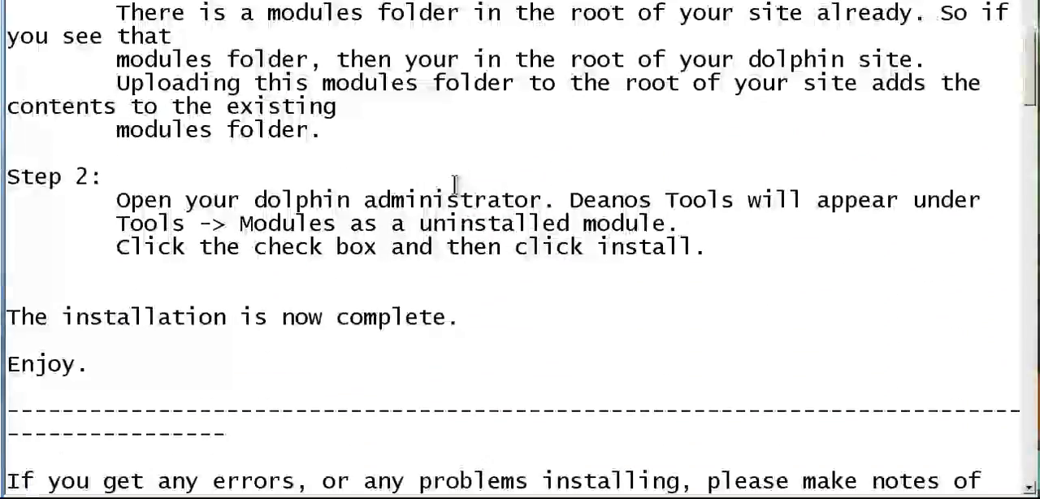
scroll(452, 188, down, 3)
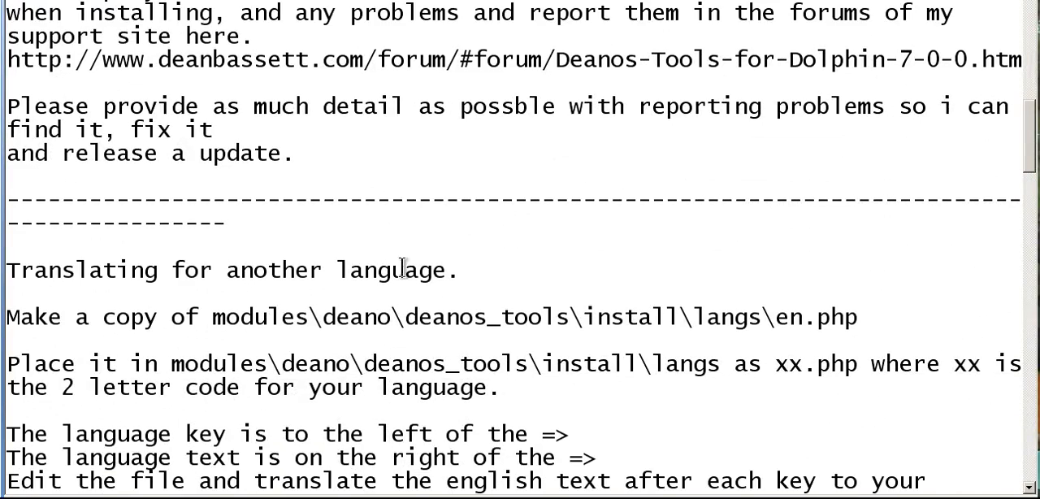
scroll(472, 268, down, 6)
scroll(455, 262, down, 2)
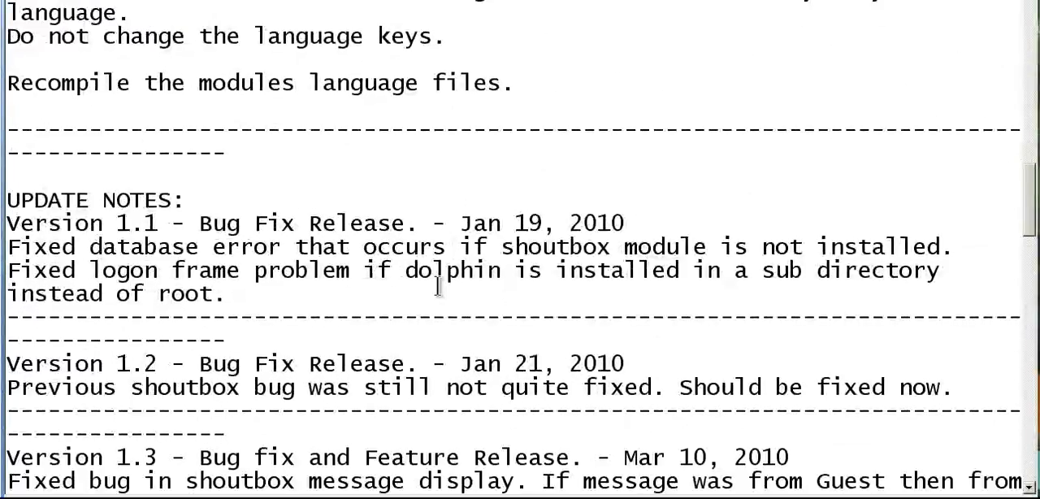
key(alt+F4)
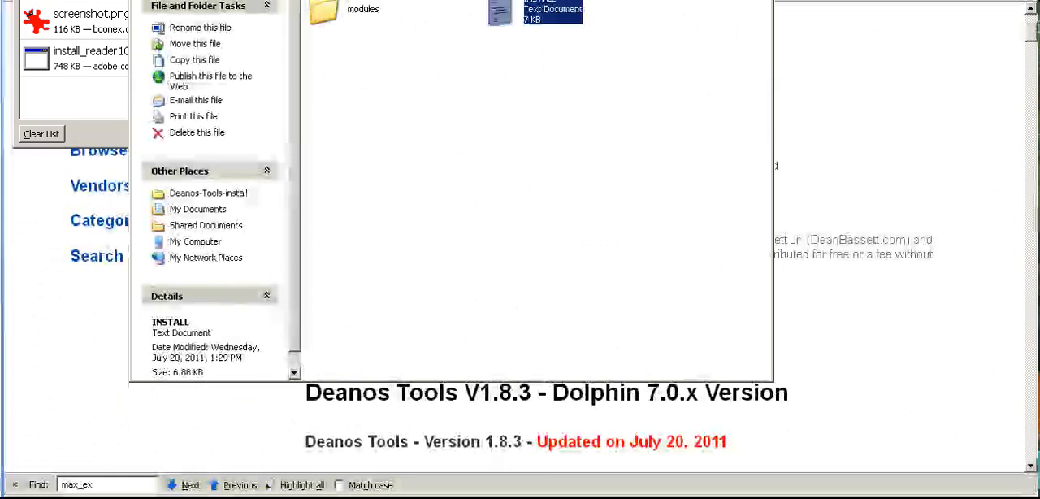
Switch to WinSCP and log in to the Dolphin site's FTP server using a stored session
click(335, 21)
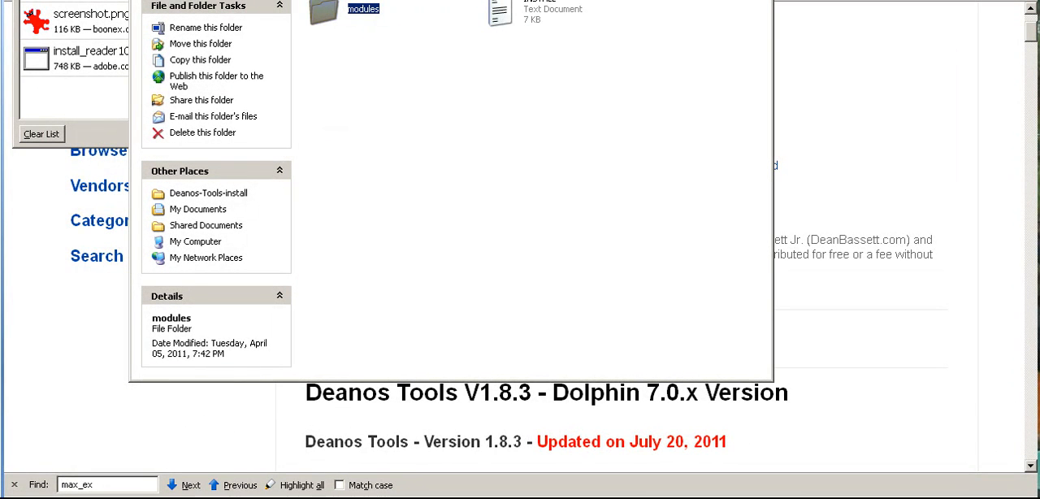
drag(451, 0, 414, 18)
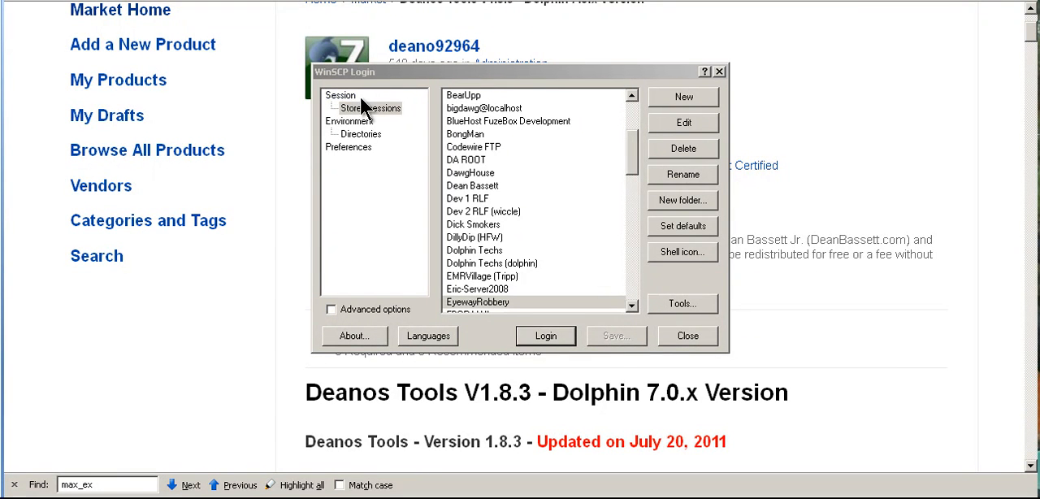
click(551, 337)
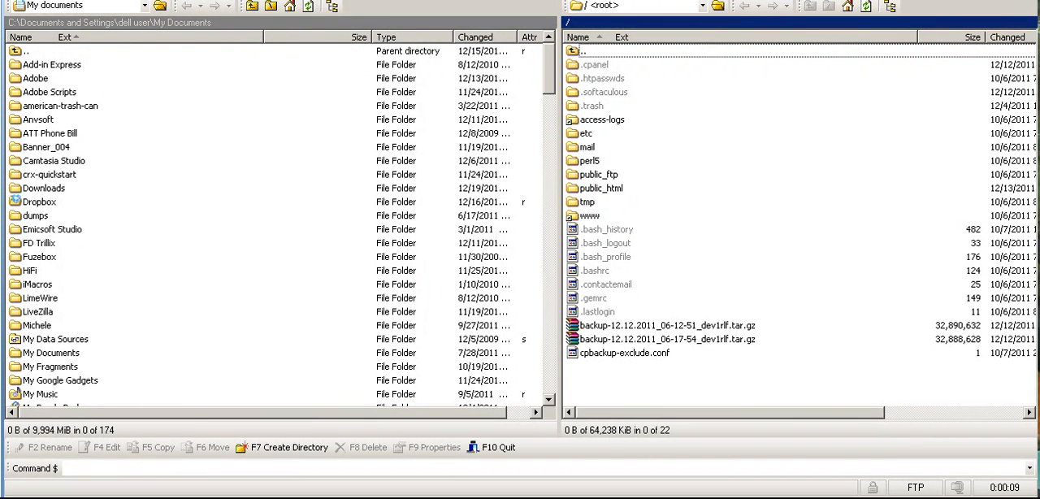
Change the local file list to the "G: THS Biz Files" drive
click(18, 50)
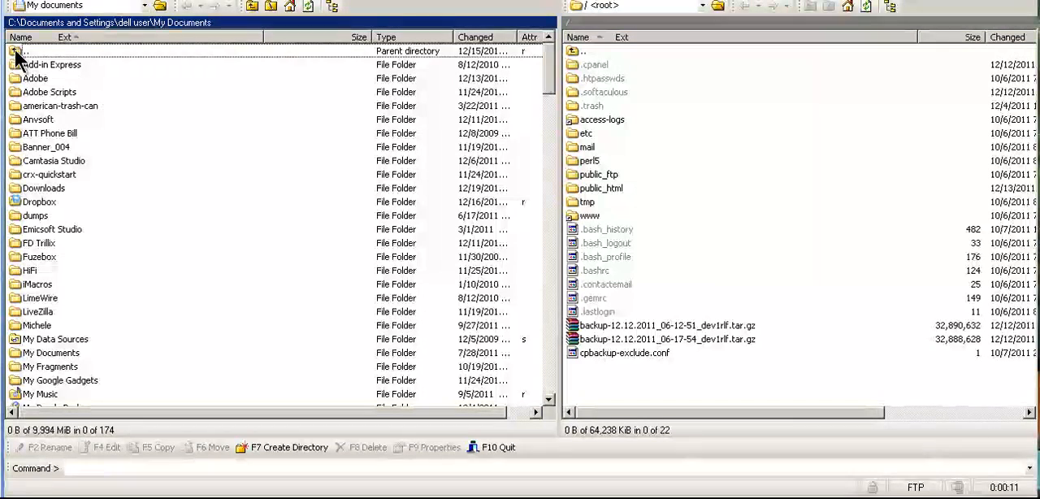
click(81, 5)
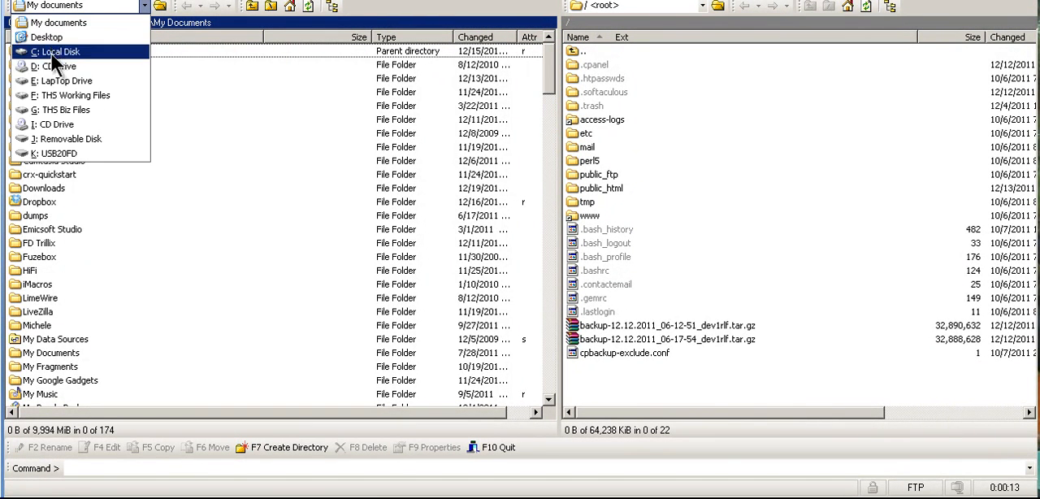
click(68, 110)
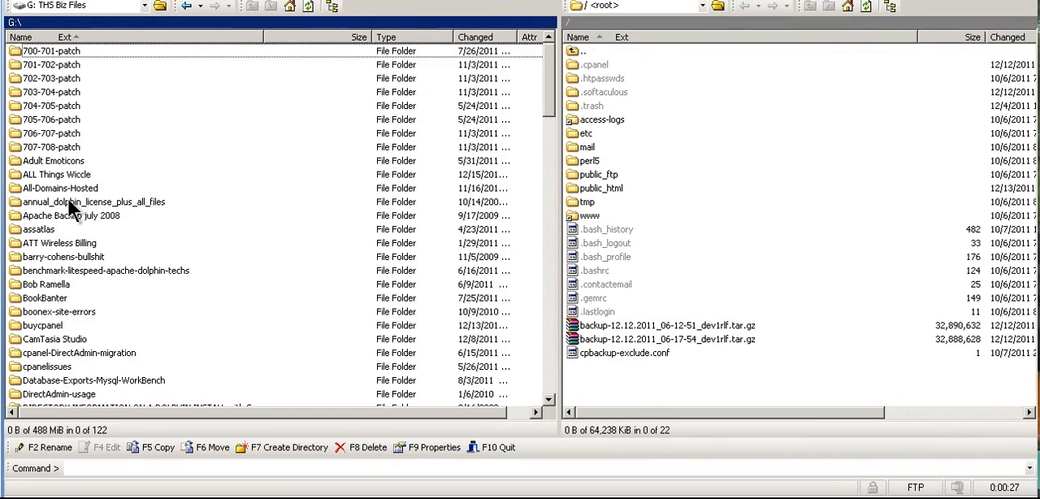
Open the local folder "7.x.x-dolphin-stuff\Deanos-Tools-install\Deanos Tools For D7" on the G: drive
scroll(94, 272, down, 4)
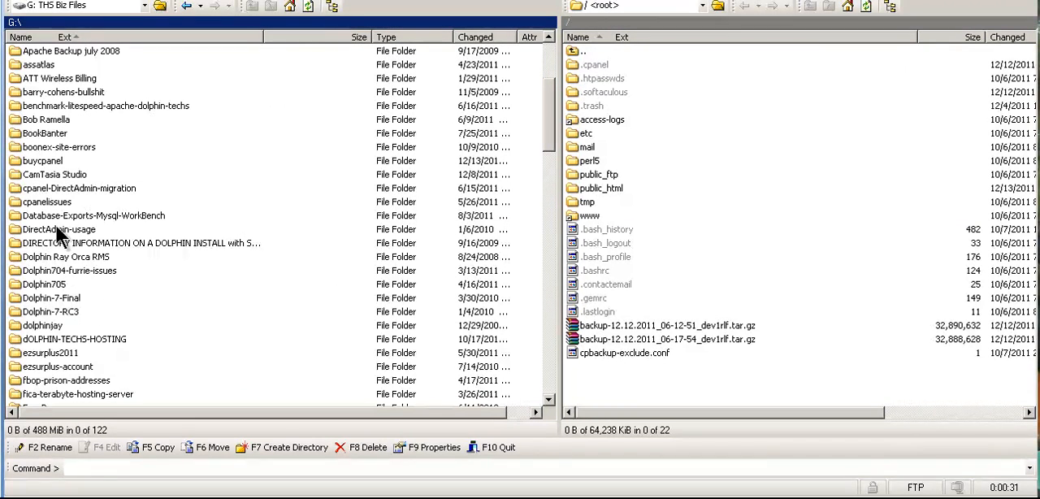
scroll(151, 207, down, 1)
scroll(152, 207, down, 18)
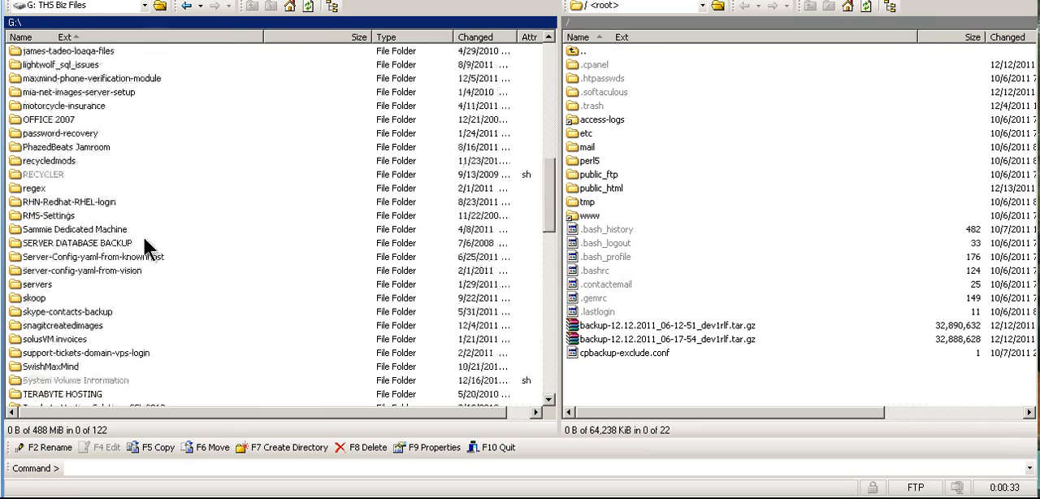
scroll(192, 299, down, 4)
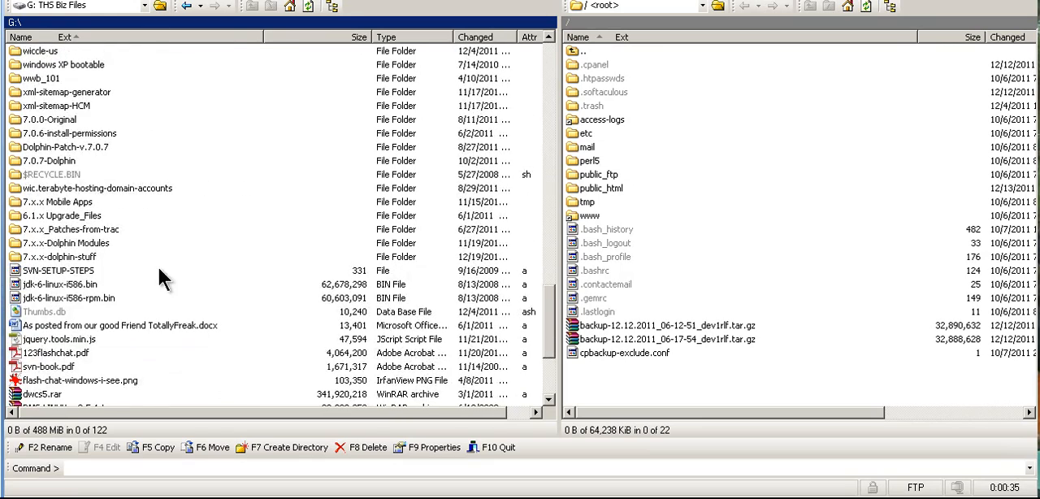
double_click(55, 257)
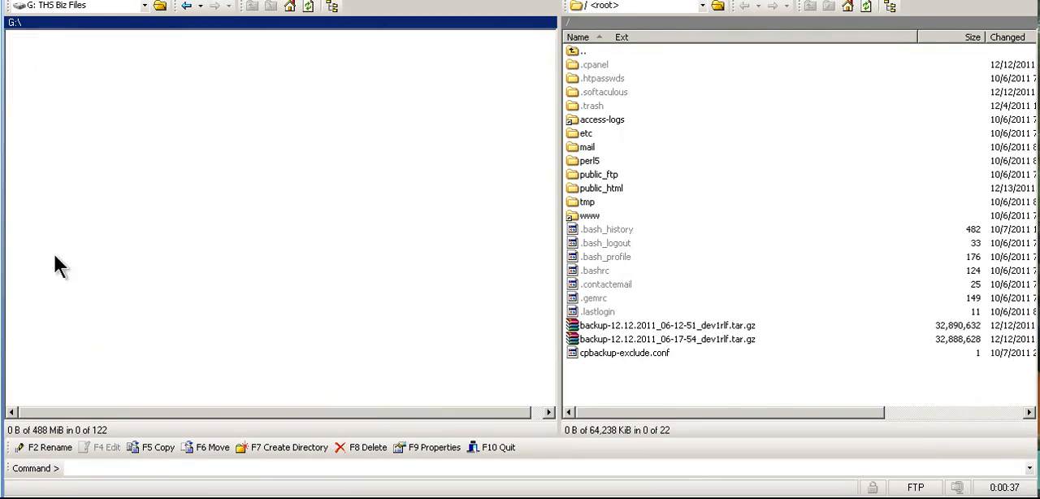
double_click(41, 78)
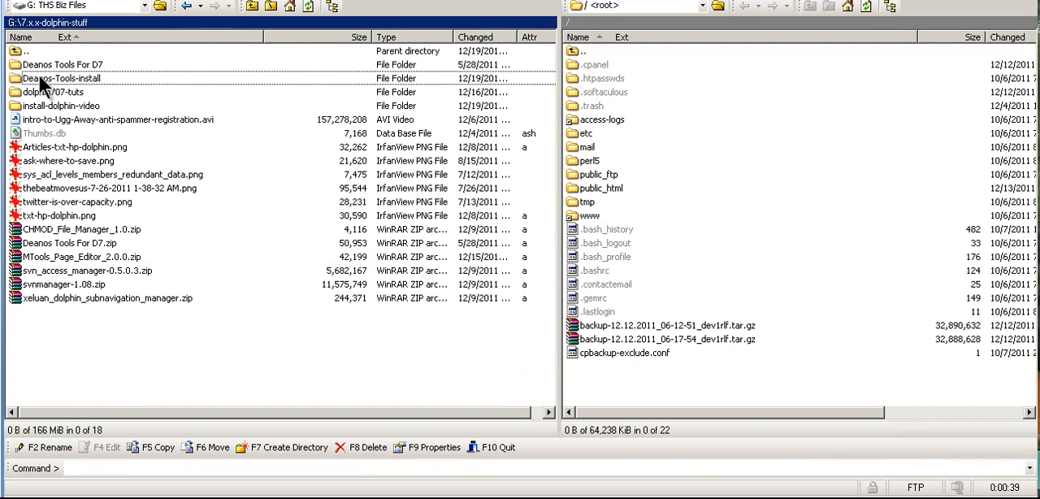
double_click(53, 66)
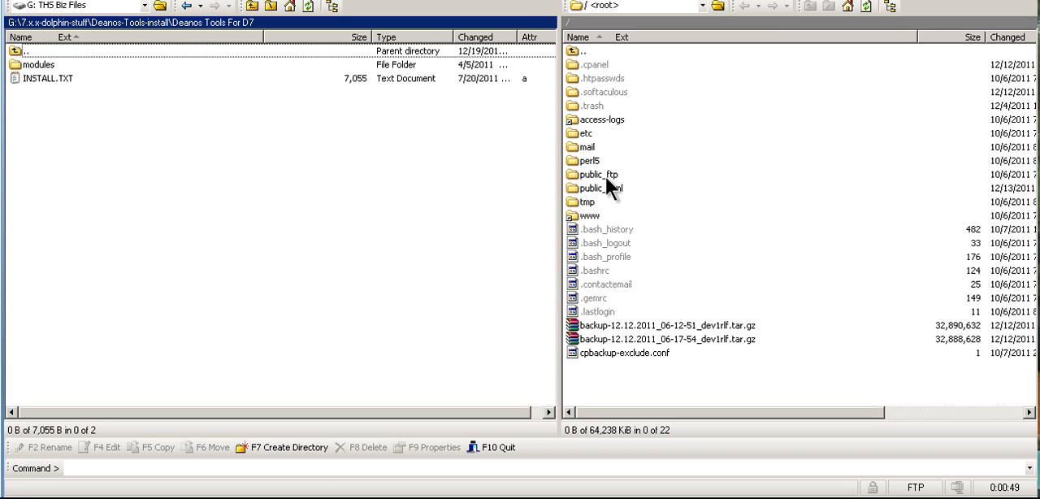
Look inside the server's public_html/modules folder and return to the remote root
double_click(573, 190)
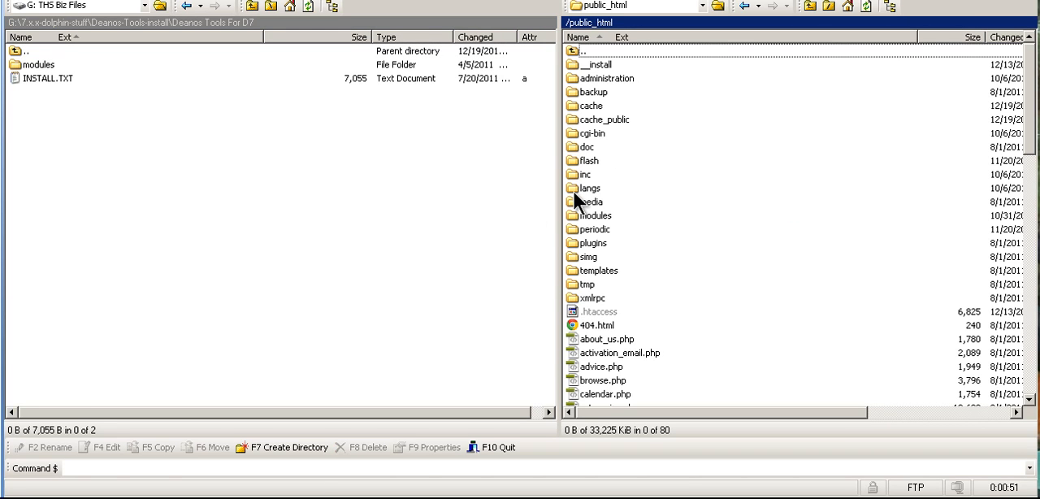
double_click(585, 216)
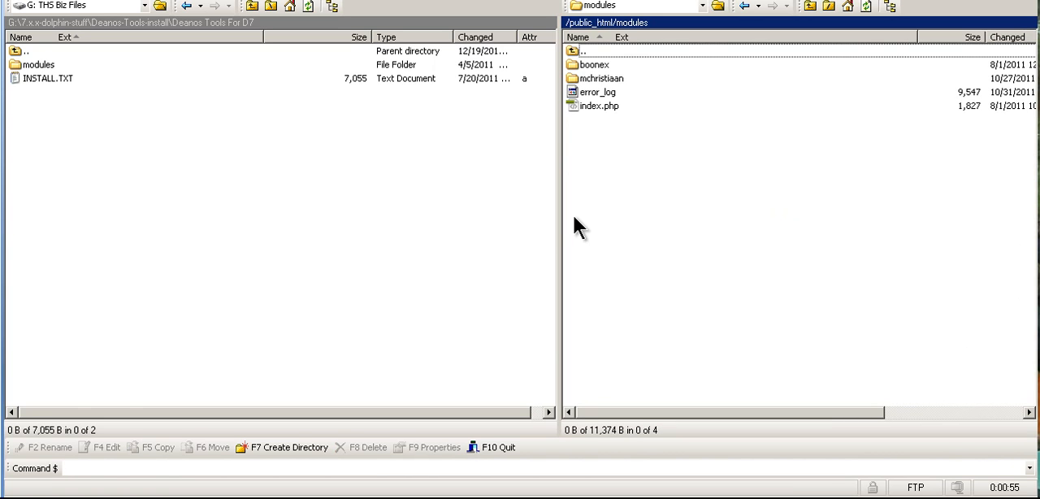
double_click(575, 54)
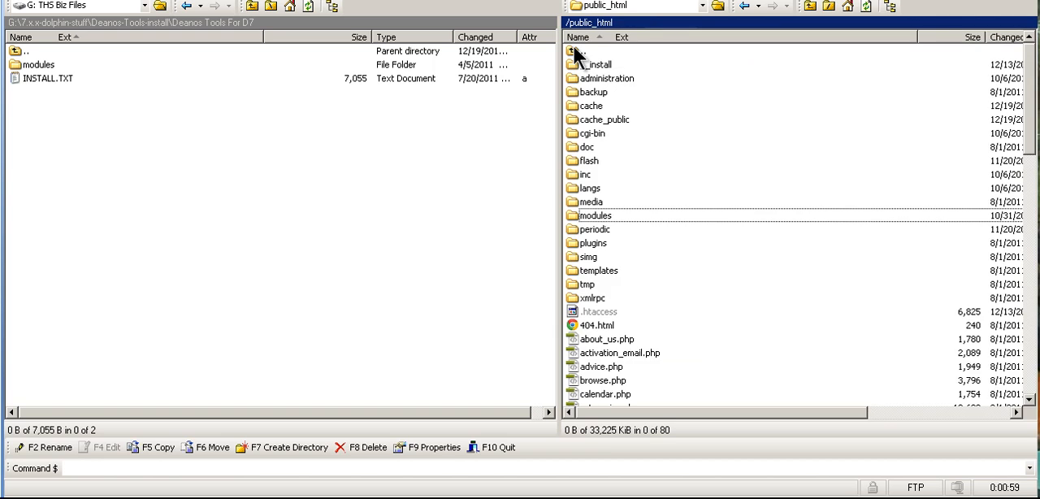
double_click(575, 54)
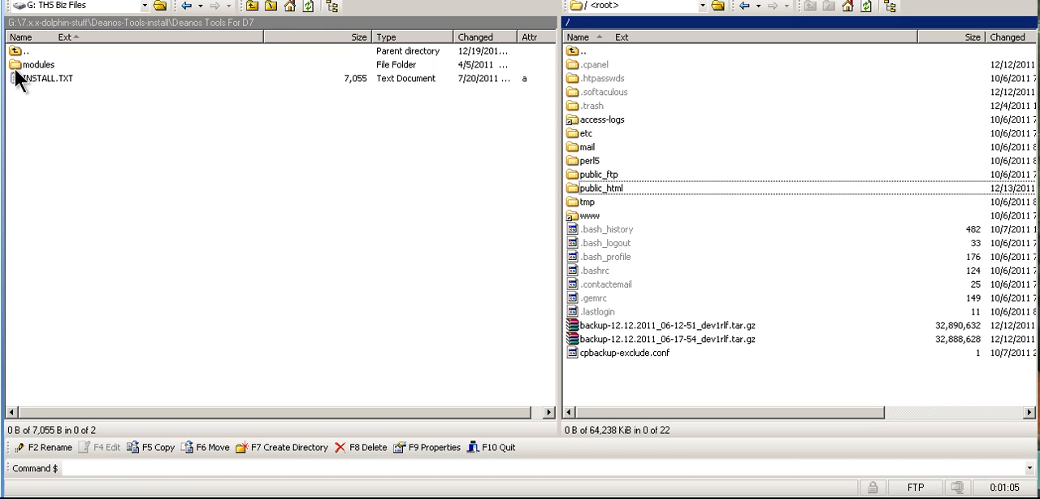
Upload the local modules folder into the server's public_html and check the remote modules/deano/deanos_tools folder's contents
drag(16, 72, 600, 191)
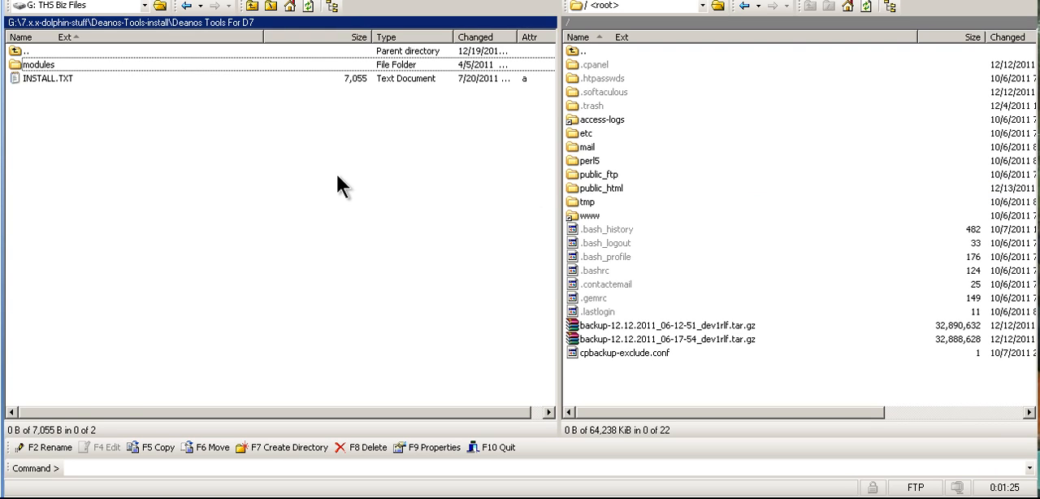
double_click(597, 185)
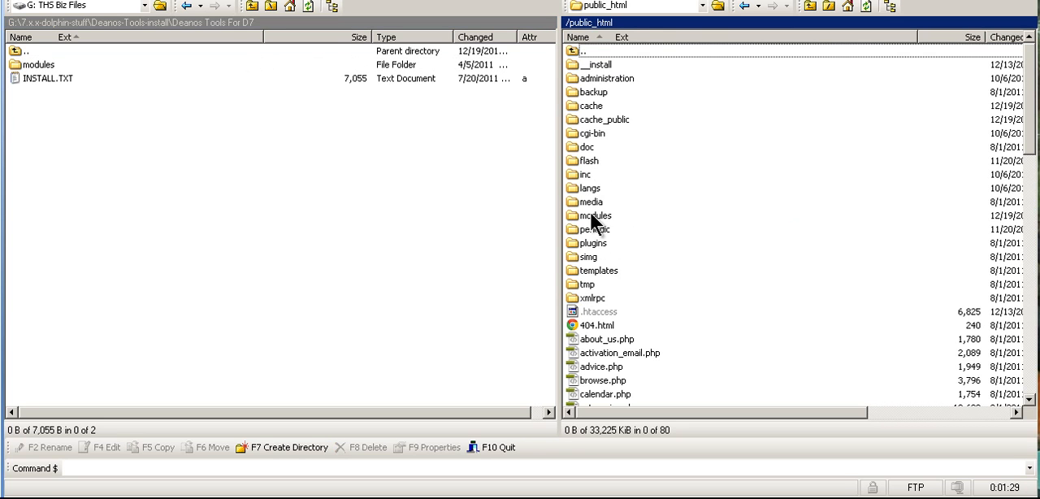
double_click(592, 215)
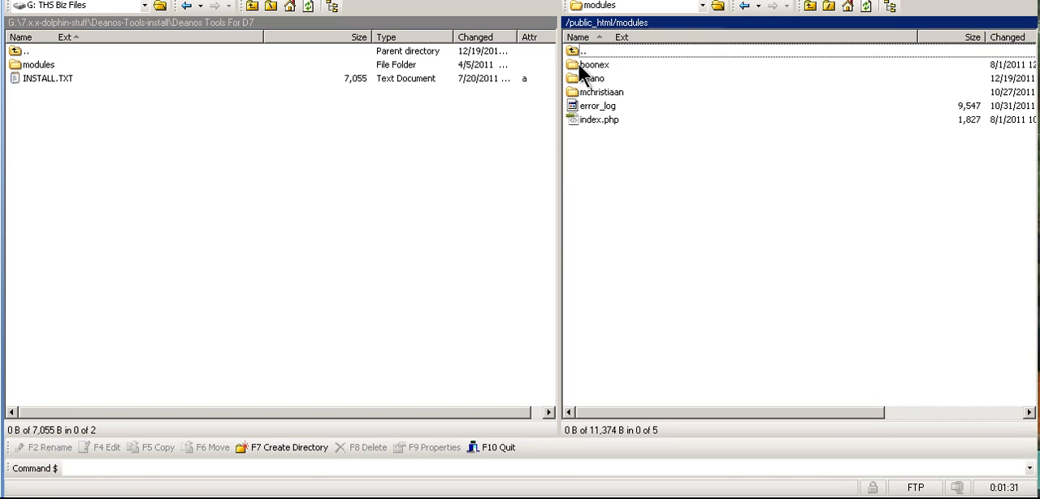
double_click(571, 76)
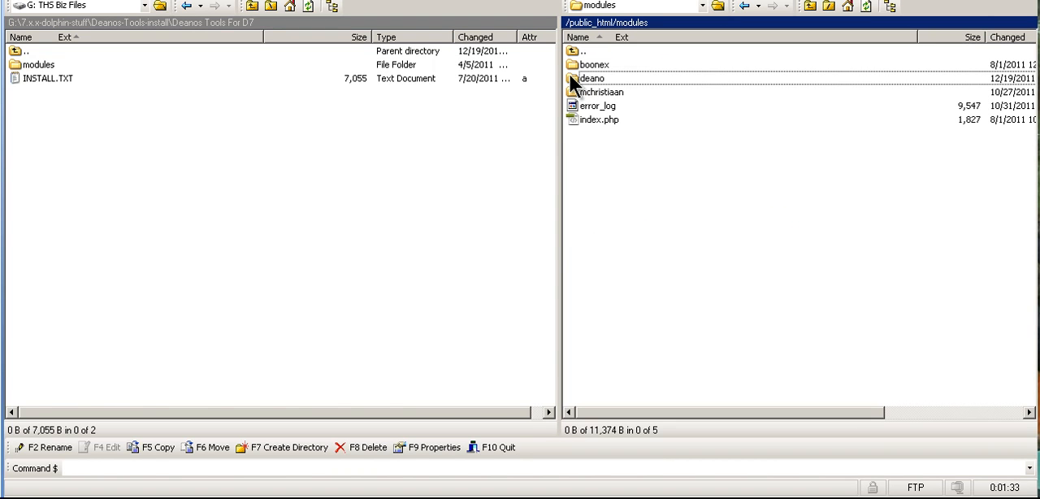
double_click(570, 60)
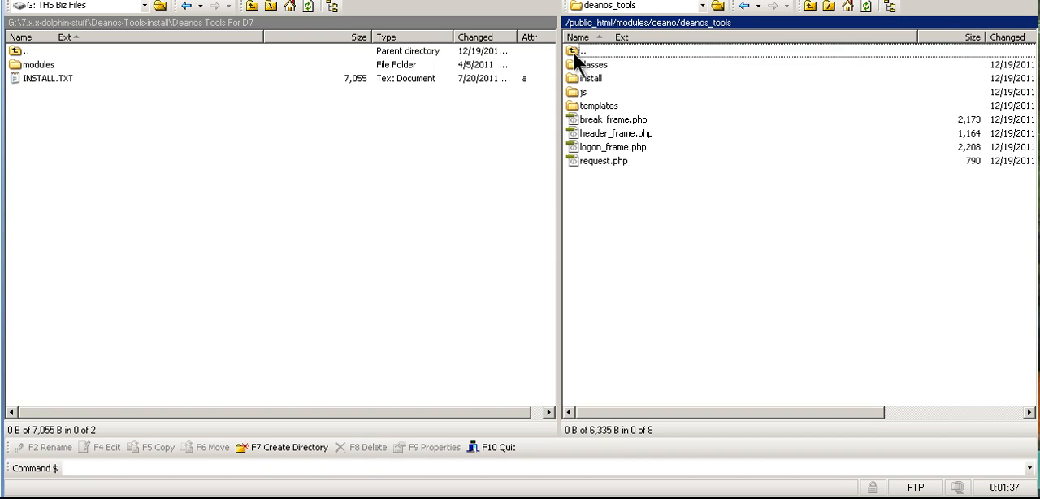
double_click(573, 52)
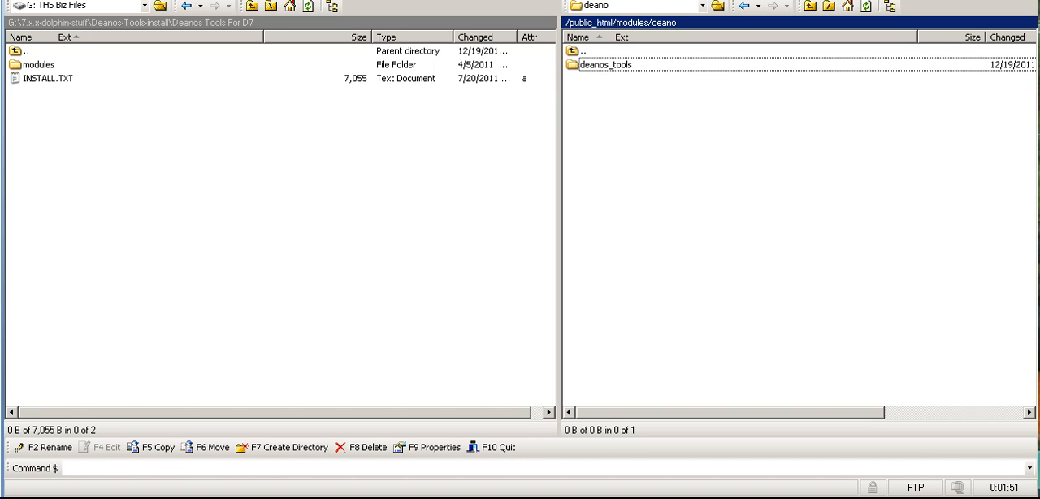
Switch to the browser with the Dolphin admin dashboard and open the module management page among the tools
key(alt+Tab)
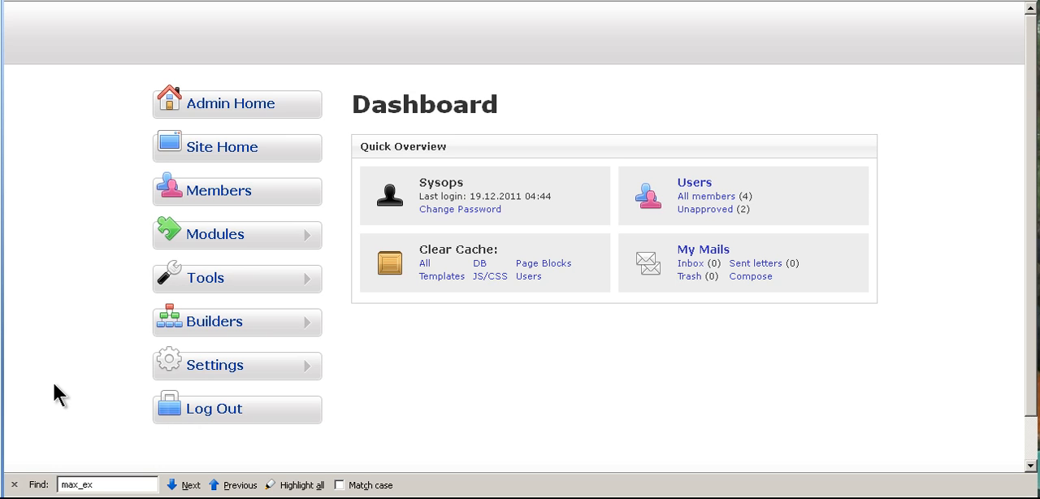
click(303, 281)
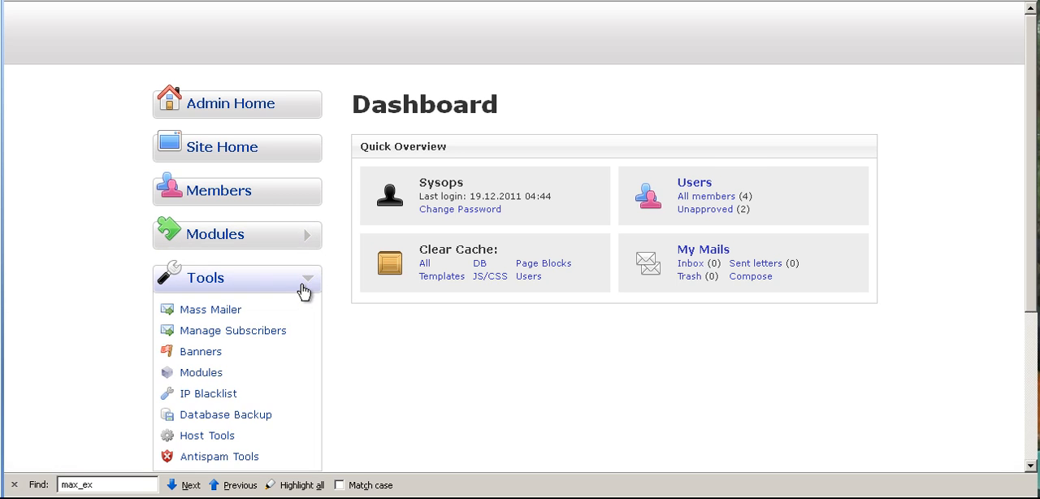
scroll(157, 355, down, 1)
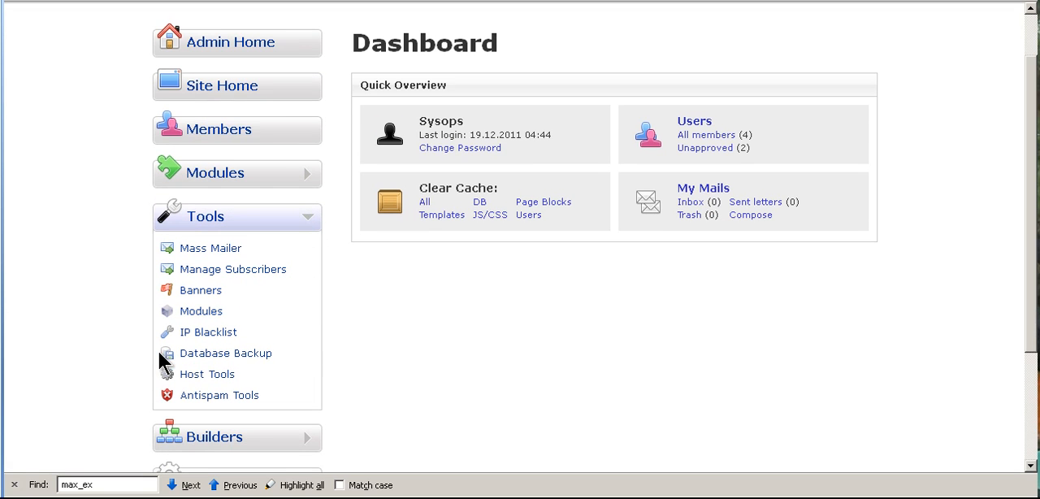
click(202, 313)
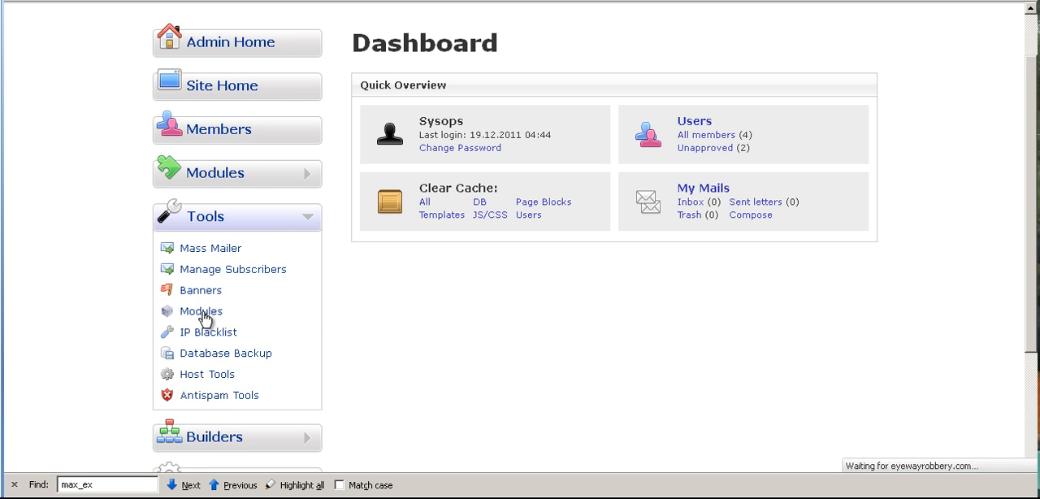
Install Deanos Tools version 1.8.3 from the not installed modules
scroll(861, 301, down, 10)
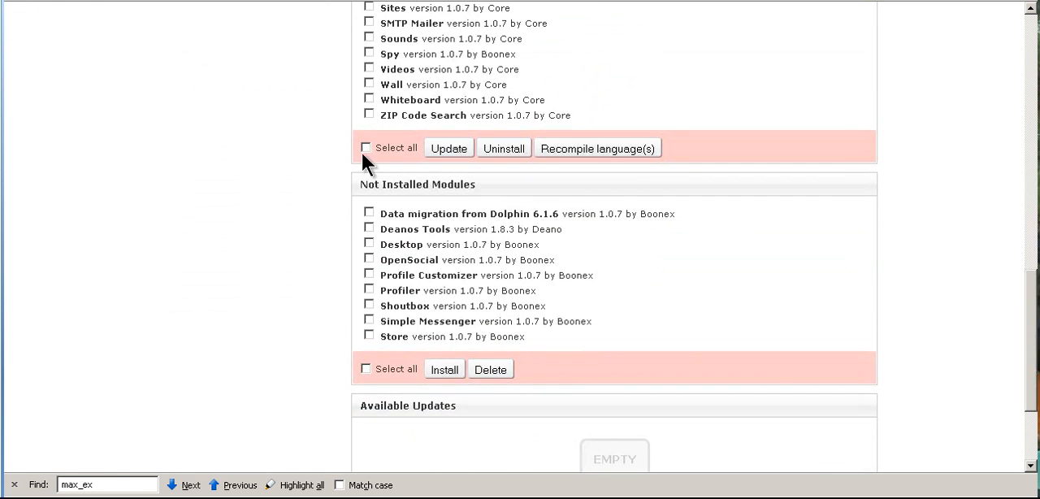
click(370, 229)
click(446, 370)
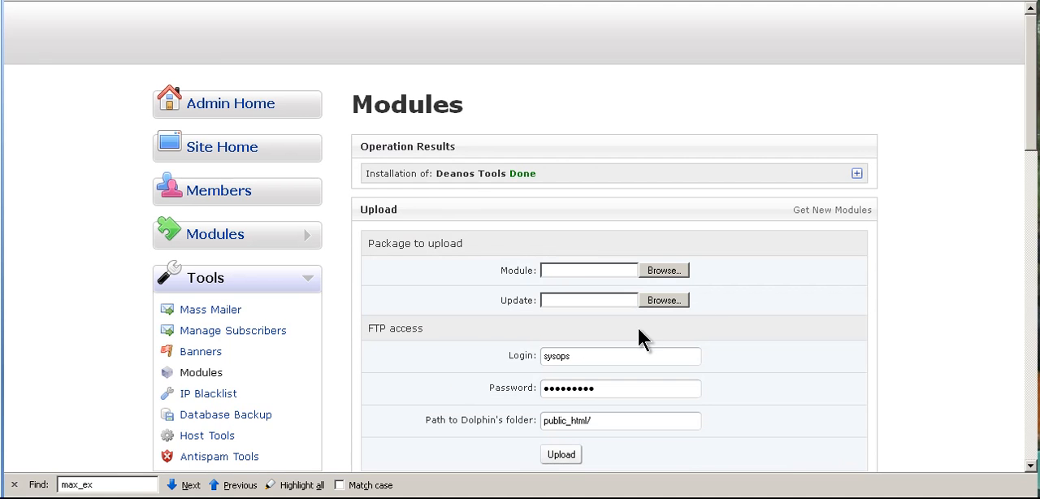
Expand the Deanos Tools installation results, read the details, and collapse them
click(857, 174)
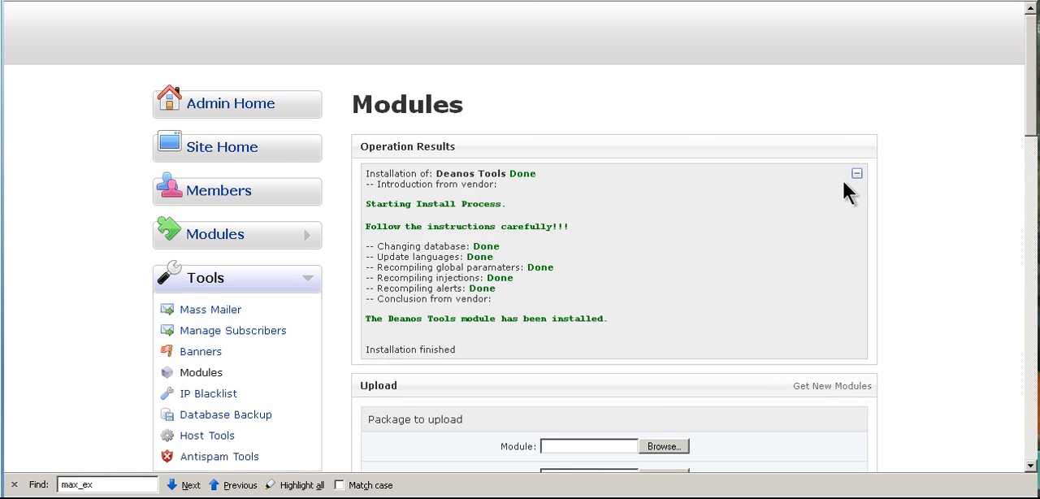
scroll(630, 213, down, 2)
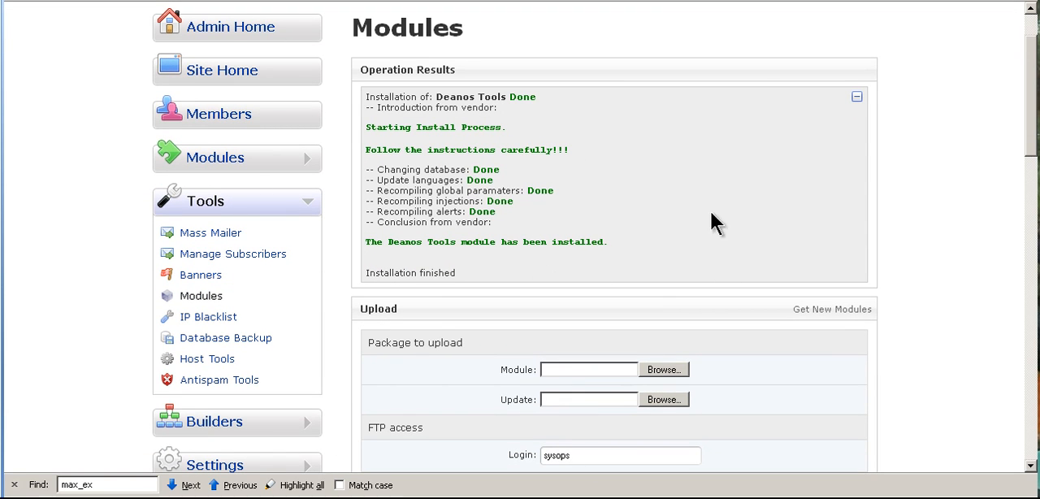
click(857, 97)
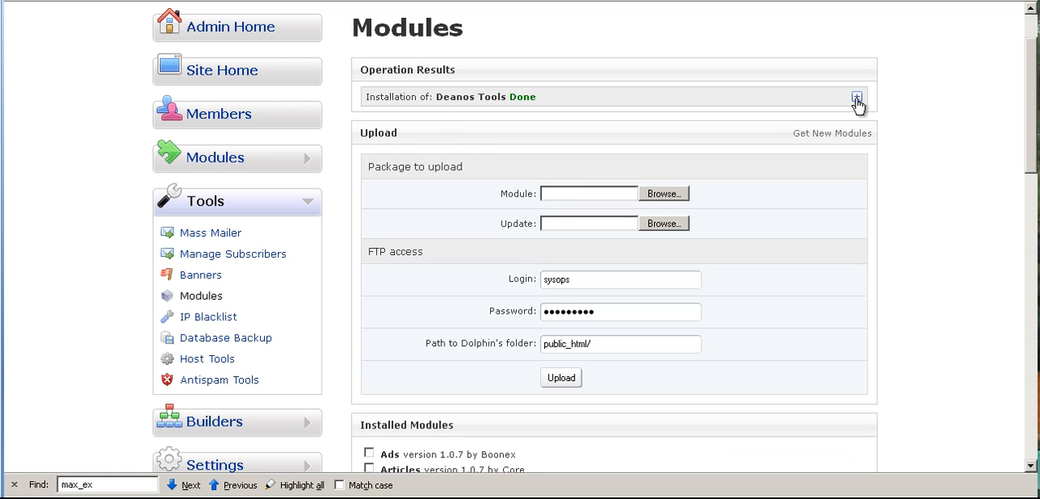
Open the Deanos Tools administration page from the admin navigation's module entries and look over its list of tools
click(309, 204)
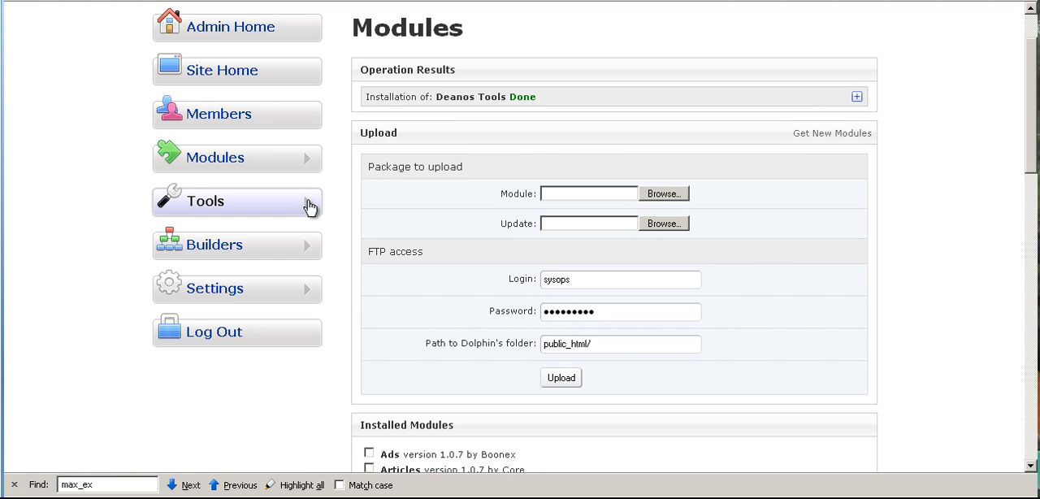
click(307, 163)
scroll(116, 268, down, 8)
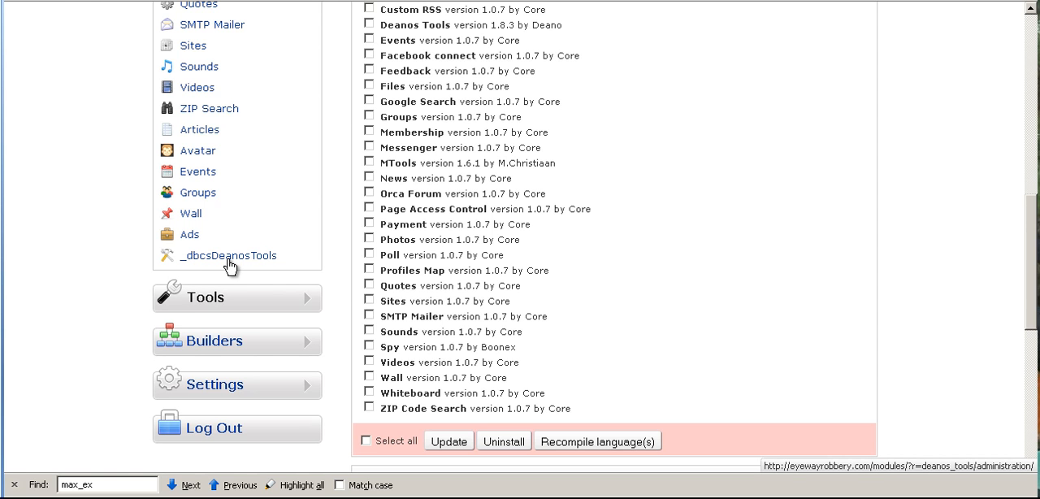
click(231, 258)
scroll(332, 295, down, 1)
scroll(332, 295, down, 10)
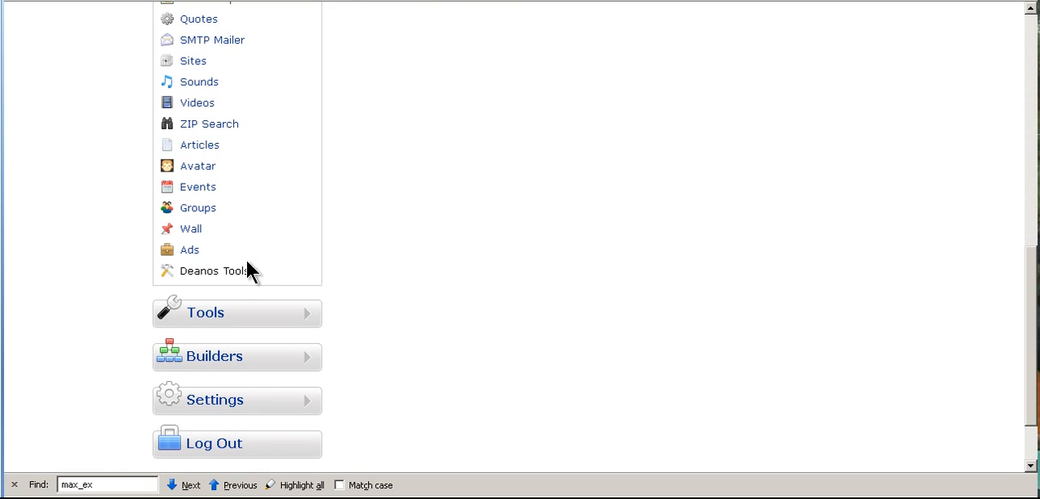
scroll(416, 235, up, 8)
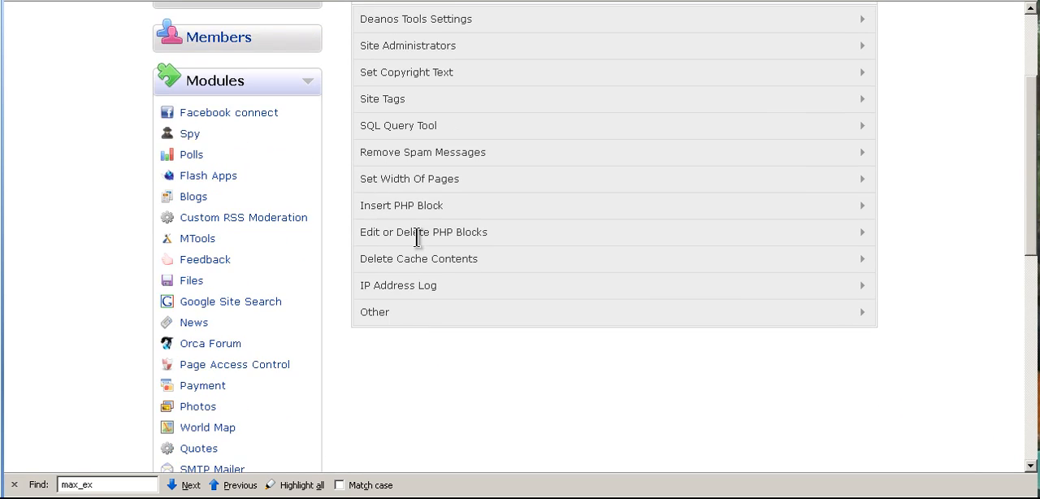
scroll(416, 235, up, 3)
scroll(542, 363, down, 1)
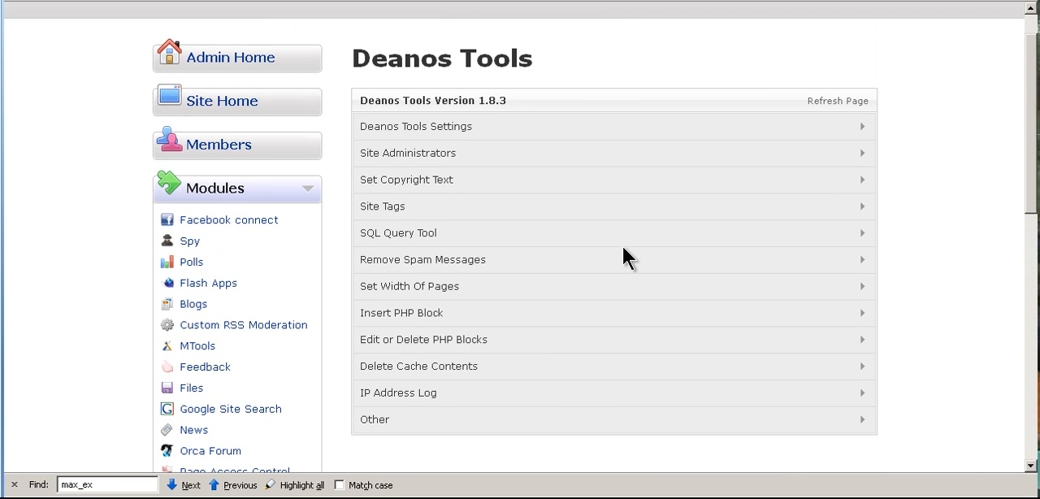